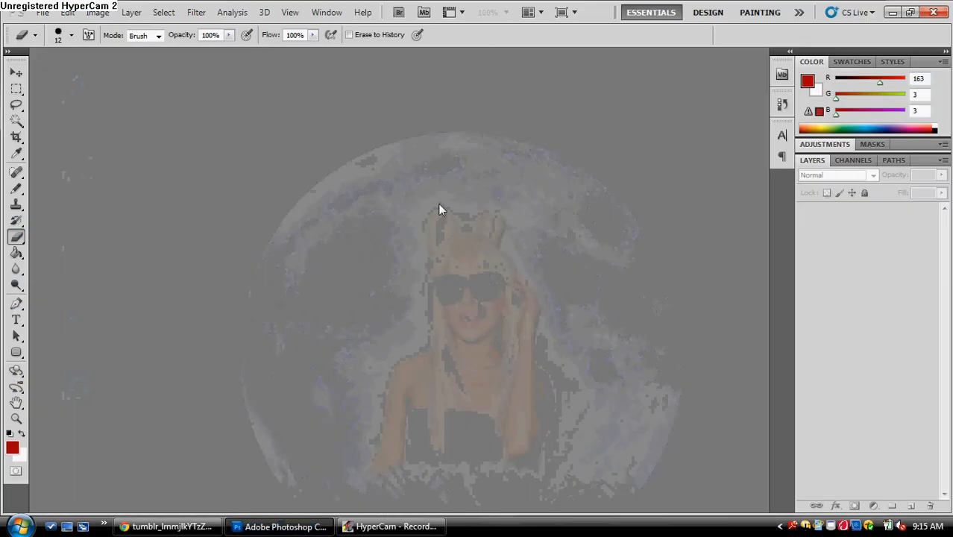
- Switch to the browser and look through the Cubone fan club thread on the VDex Project forum
{"action": "left_click", "coordinate": [892, 12]}
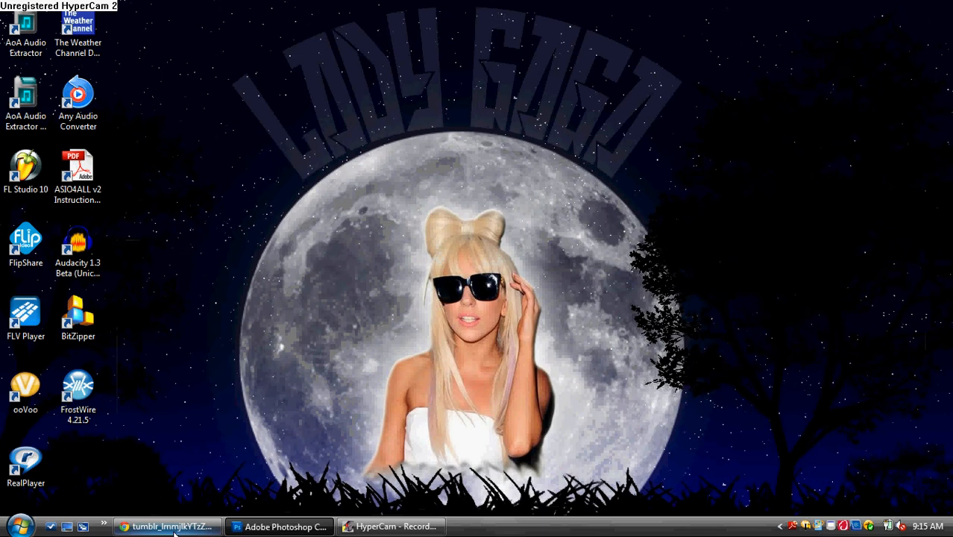
{"action": "mouse_move", "coordinate": [174, 530]}
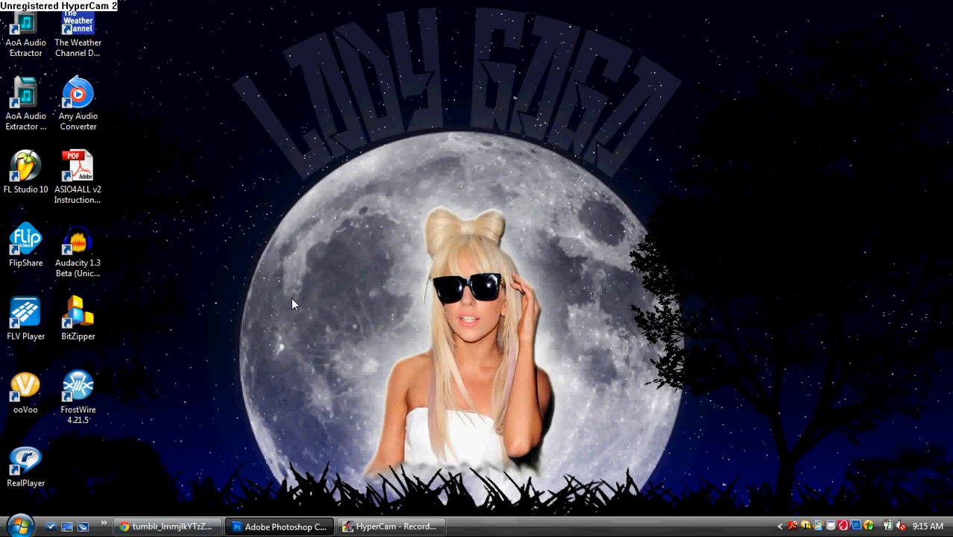
{"action": "left_click", "coordinate": [168, 526]}
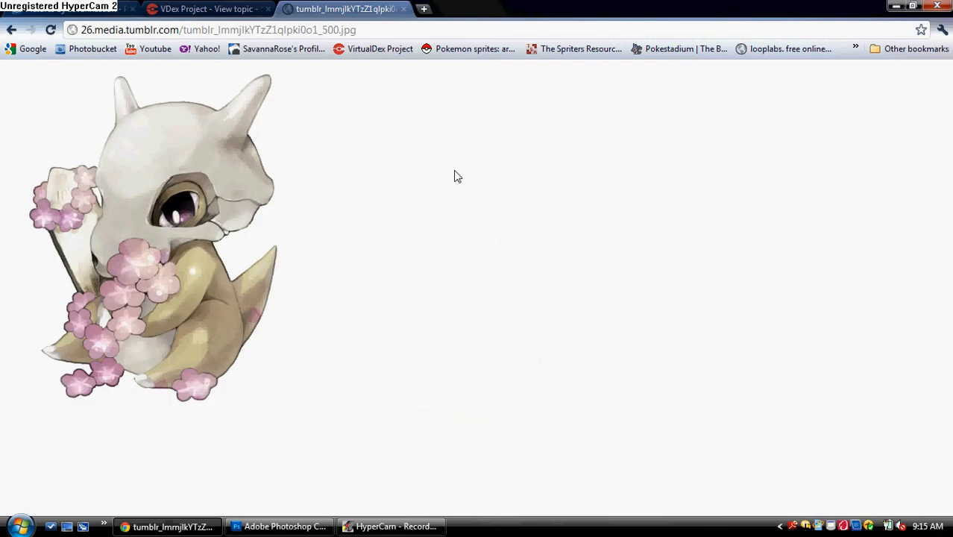
{"action": "left_click", "coordinate": [190, 7]}
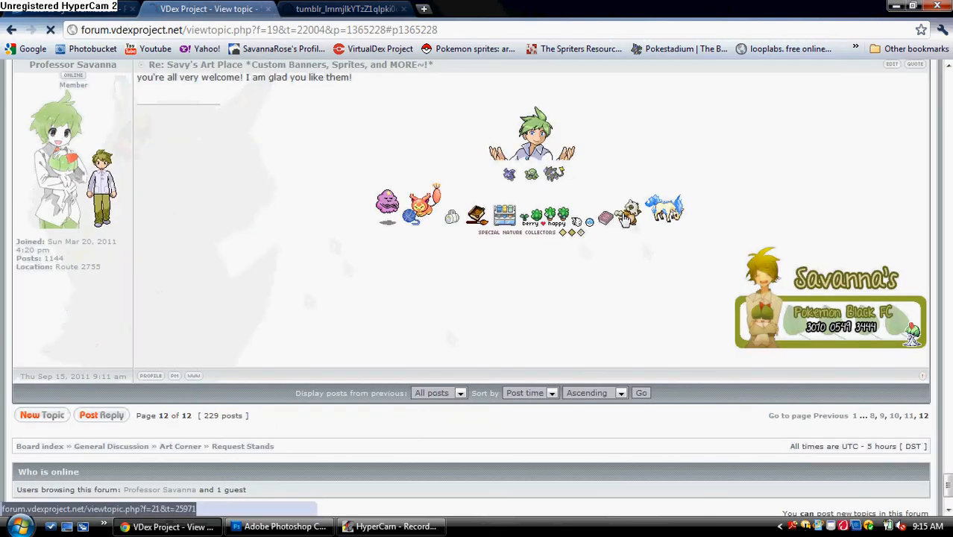
{"action": "left_click", "coordinate": [625, 218]}
{"action": "scroll", "coordinate": [204, 197], "scroll_direction": "down", "scroll_amount": 5}
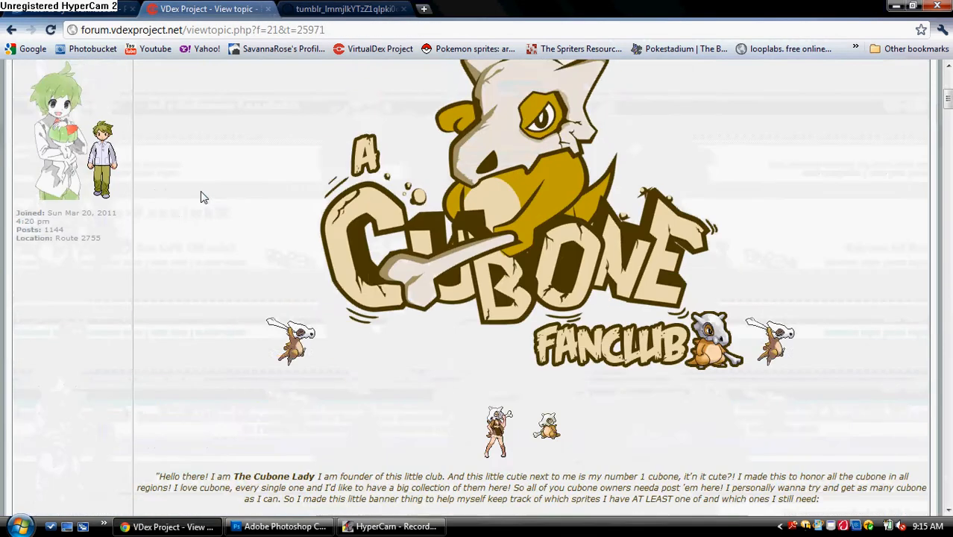
{"action": "scroll", "coordinate": [204, 197], "scroll_direction": "down", "scroll_amount": 15}
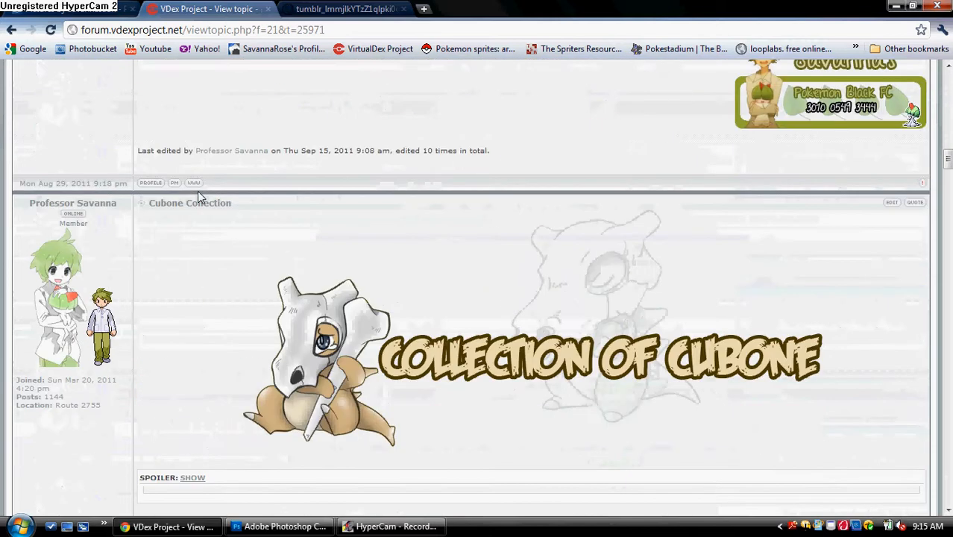
{"action": "scroll", "coordinate": [197, 194], "scroll_direction": "down", "scroll_amount": 15}
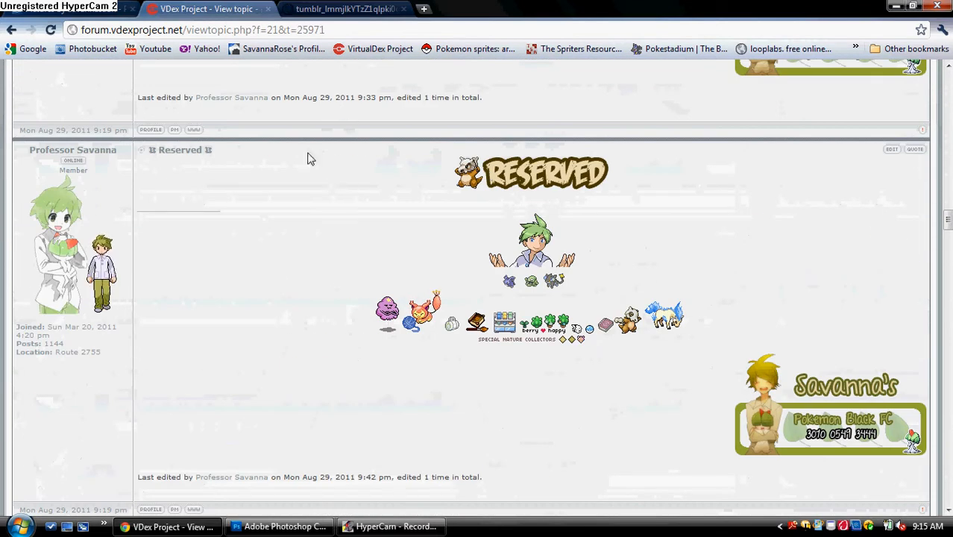
- Save the Cubone with flowers picture from Tumblr to the Downloads folder as a JPEG named cutie
{"action": "left_click", "coordinate": [328, 8]}
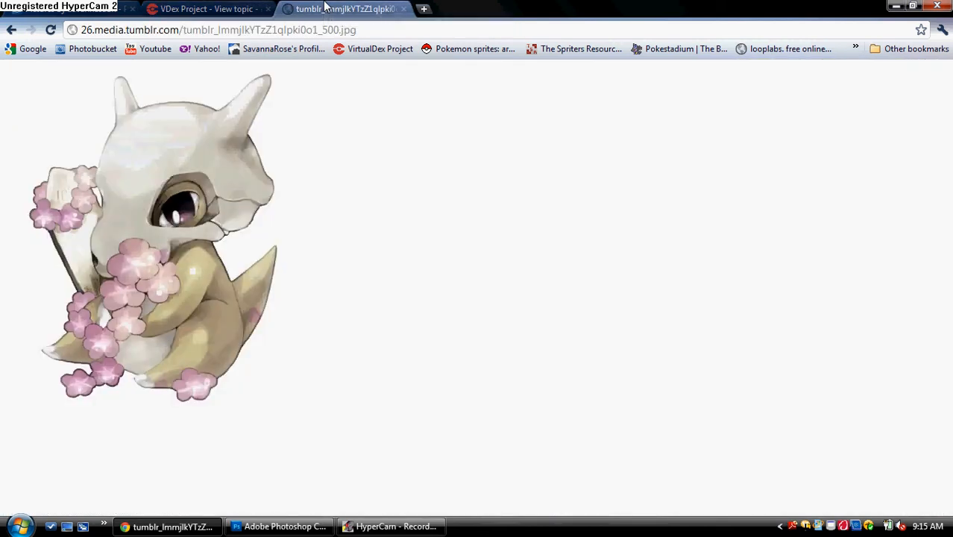
{"action": "right_click", "coordinate": [186, 199]}
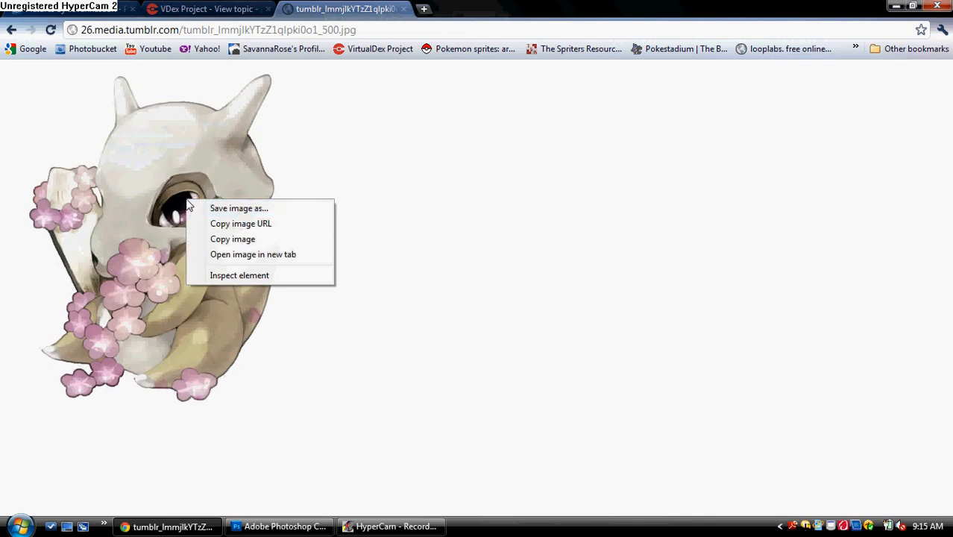
{"action": "left_click", "coordinate": [255, 213]}
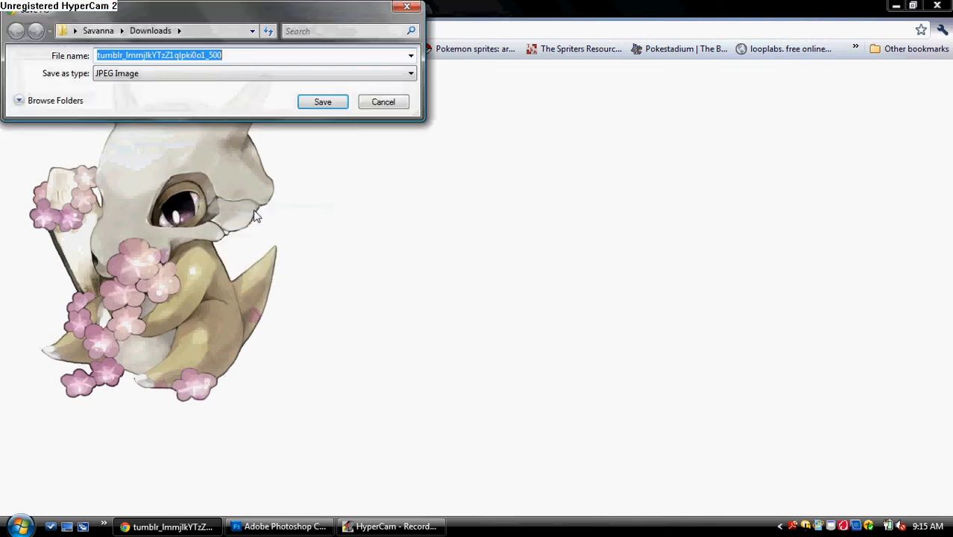
{"action": "type", "text": "c"}
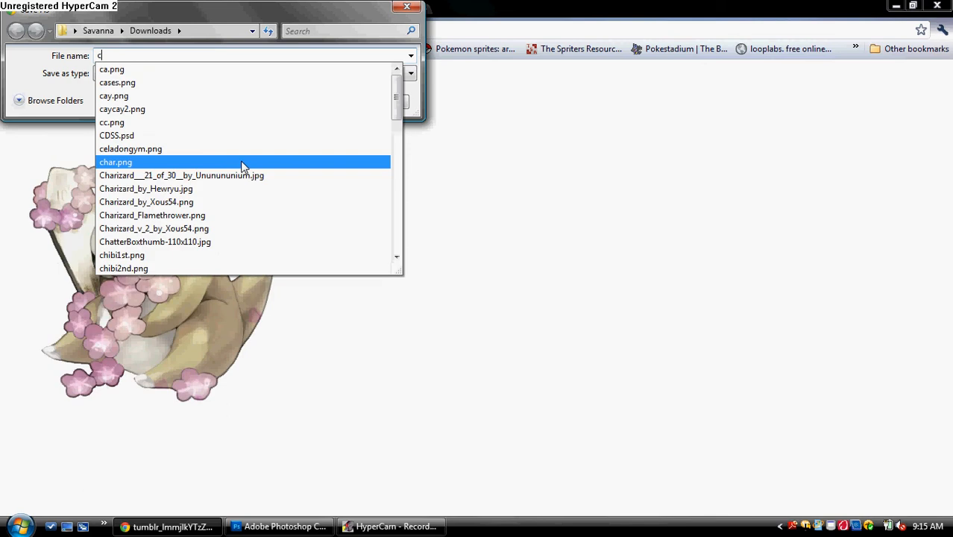
{"action": "type", "text": "utie"}
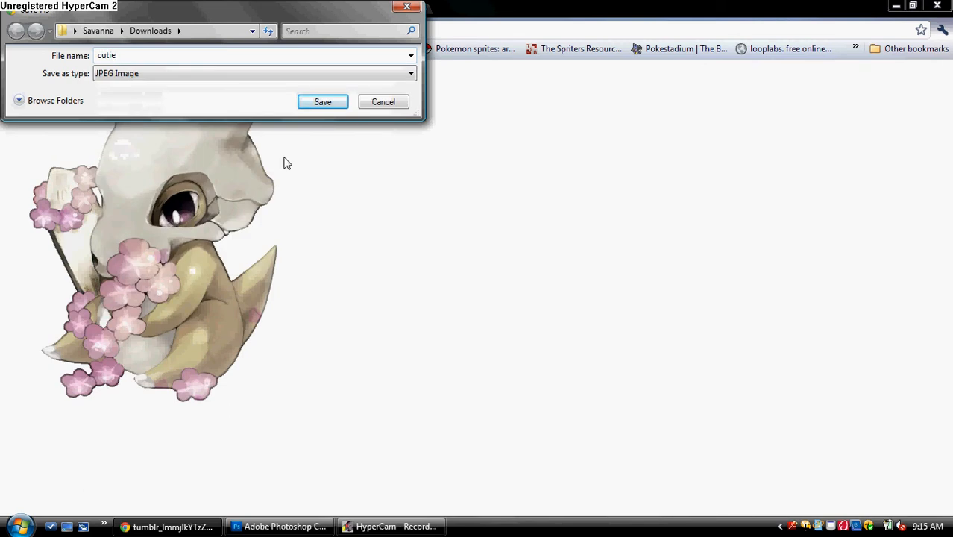
{"action": "left_click", "coordinate": [322, 103]}
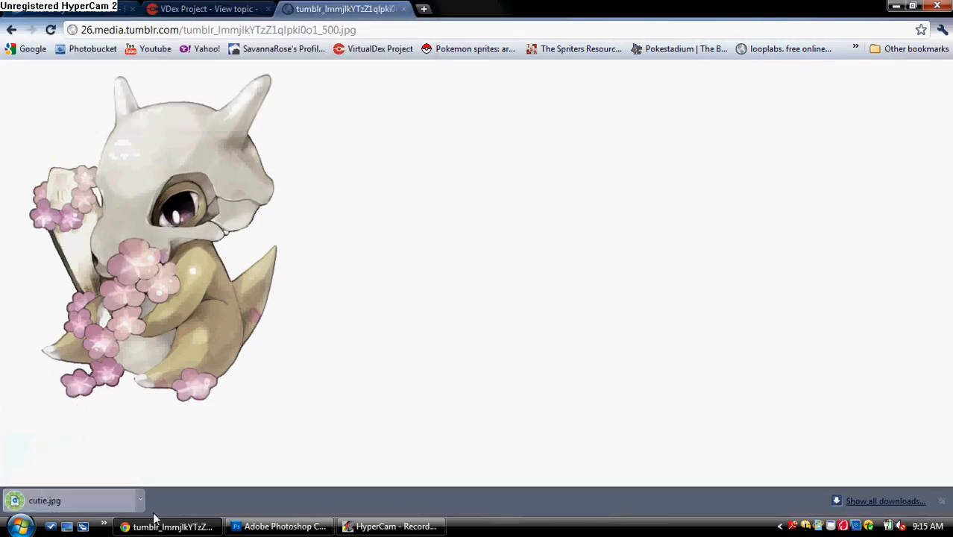
- Switch to Photoshop and open cutie.jpg from the Downloads folder
{"action": "left_click", "coordinate": [277, 527]}
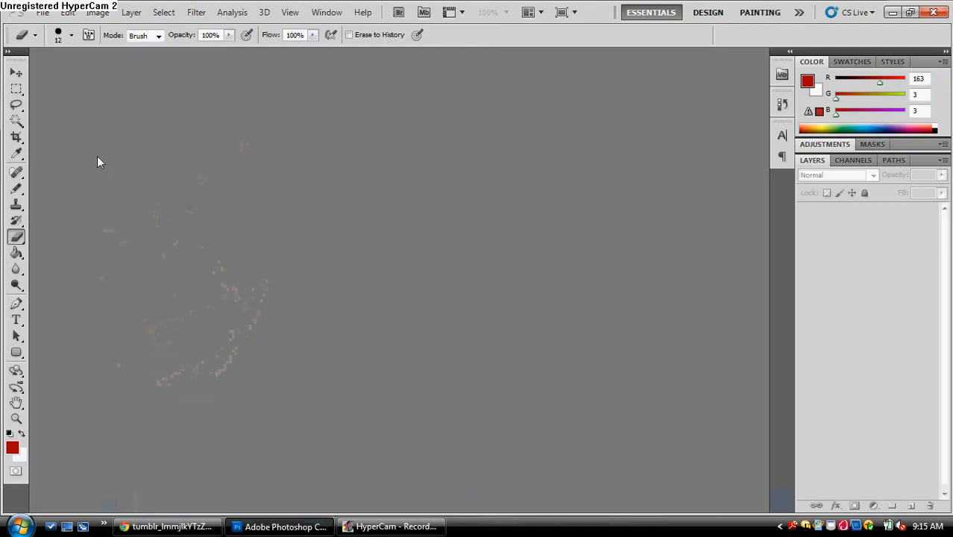
{"action": "left_click", "coordinate": [43, 13]}
{"action": "left_click", "coordinate": [64, 42]}
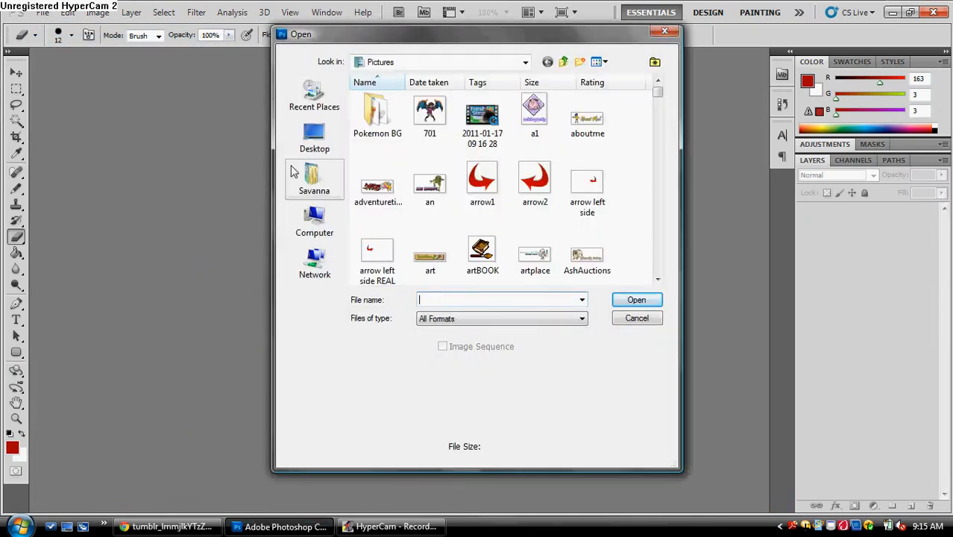
{"action": "left_click", "coordinate": [415, 62]}
{"action": "left_click", "coordinate": [399, 112]}
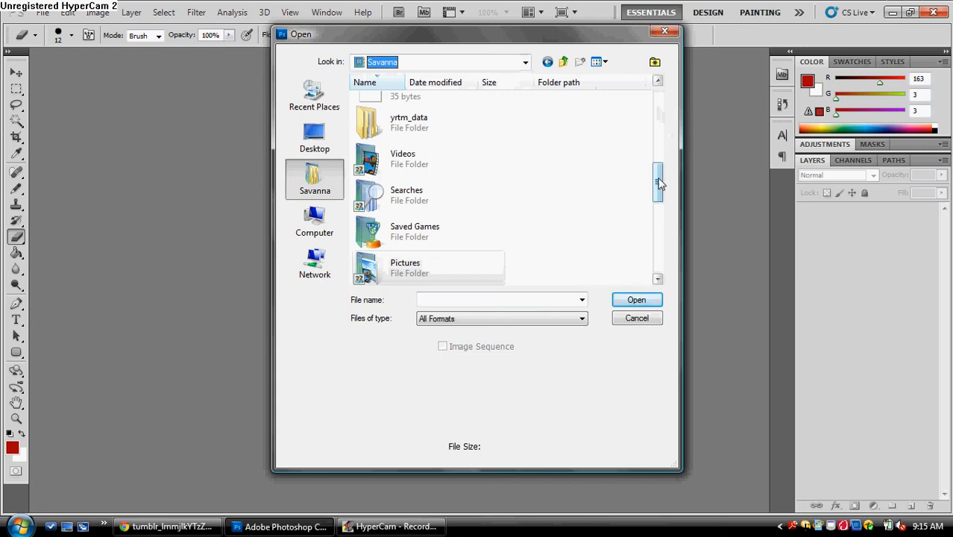
{"action": "left_click_drag", "start_coordinate": [659, 184], "coordinate": [645, 235]}
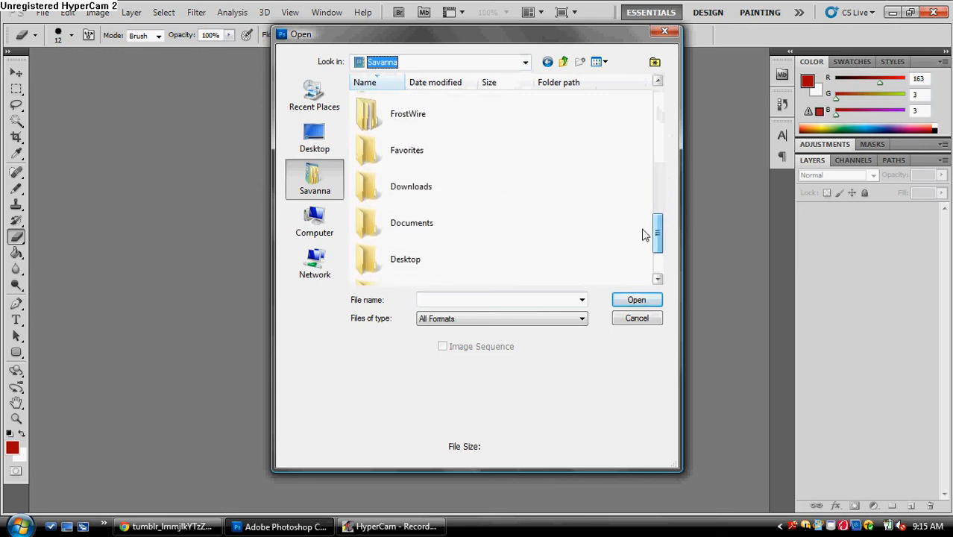
{"action": "double_click", "coordinate": [411, 187]}
{"action": "left_click", "coordinate": [451, 298]}
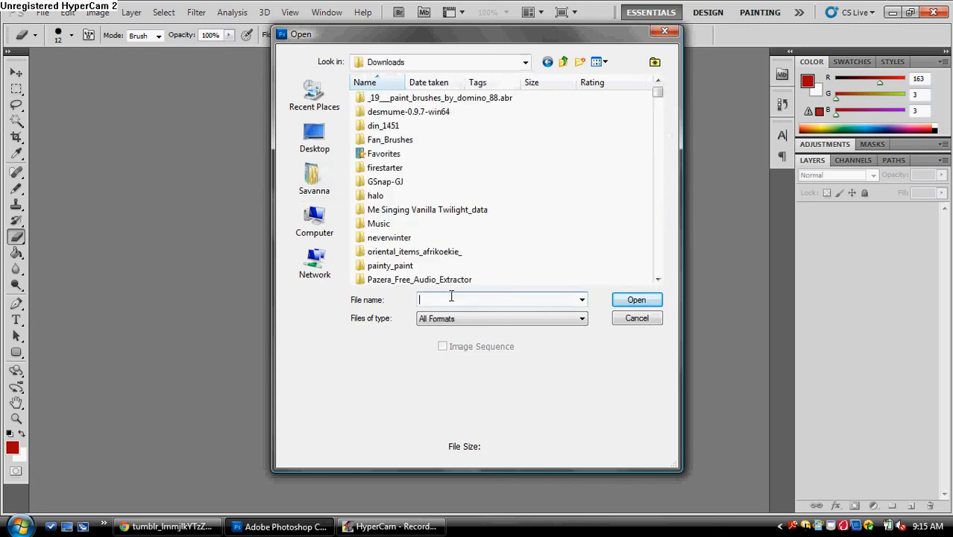
{"action": "type", "text": "cu"}
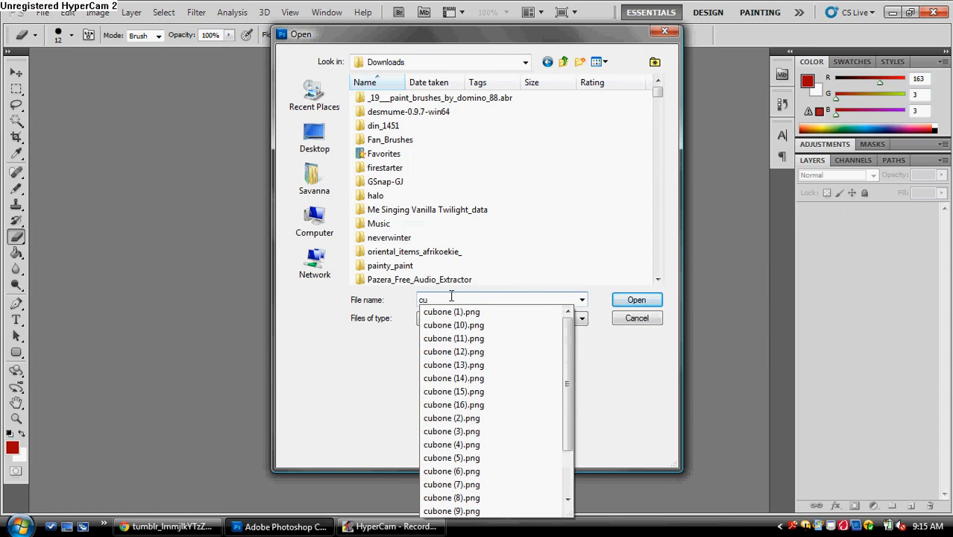
{"action": "type", "text": "ti"}
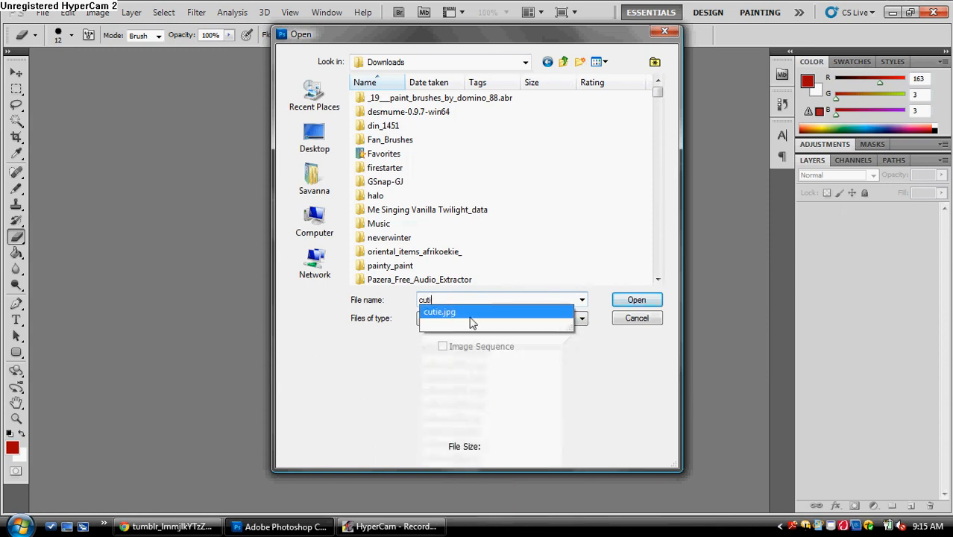
{"action": "left_click", "coordinate": [537, 315]}
{"action": "left_click", "coordinate": [626, 300]}
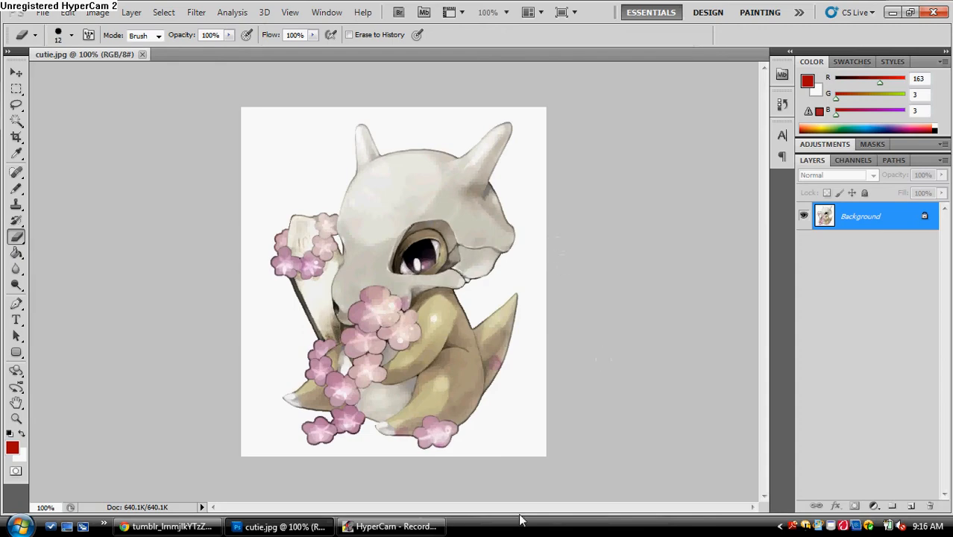
- Create a new transparent document 750 pixels wide and 500 pixels high
{"action": "mouse_move", "coordinate": [167, 526]}
{"action": "left_click", "coordinate": [15, 73]}
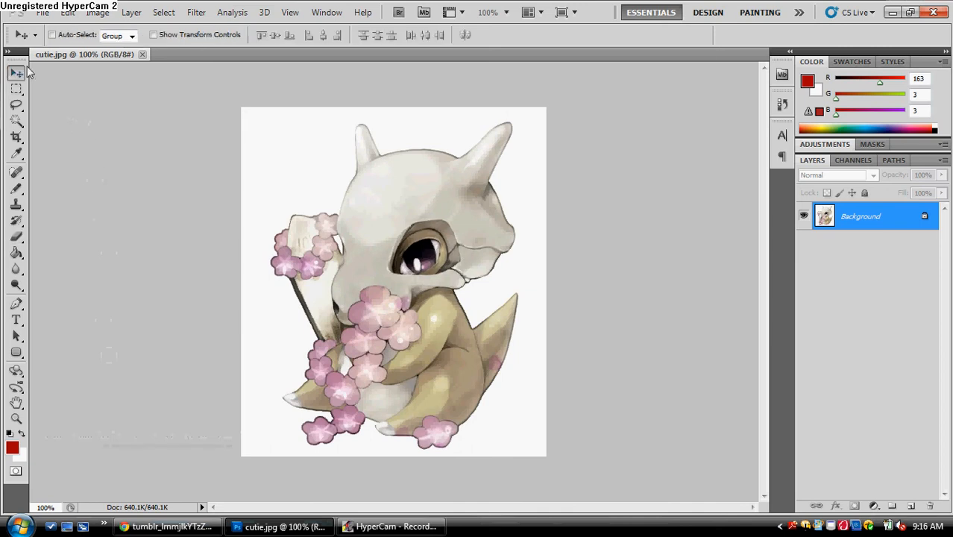
{"action": "left_click", "coordinate": [43, 12]}
{"action": "left_click", "coordinate": [48, 26]}
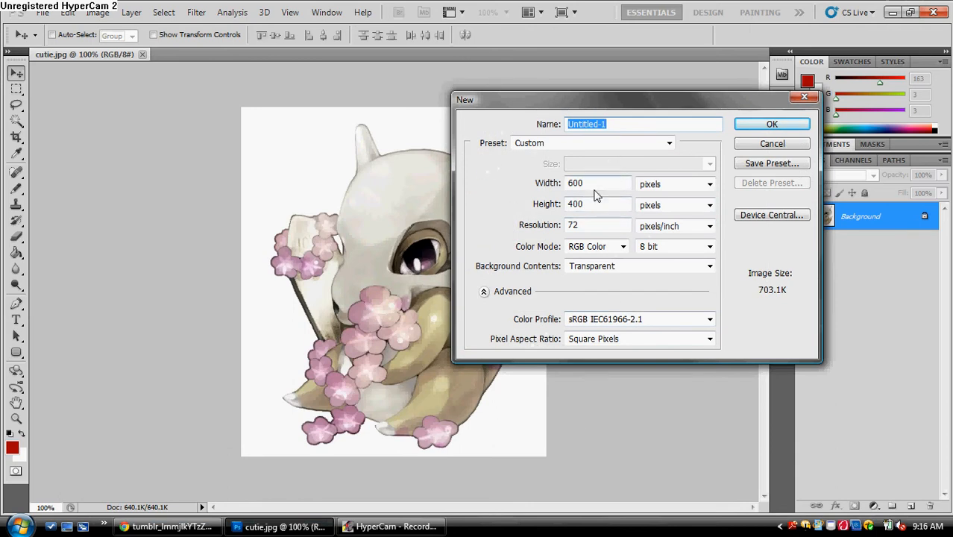
{"action": "left_click_drag", "start_coordinate": [588, 183], "coordinate": [565, 183]}
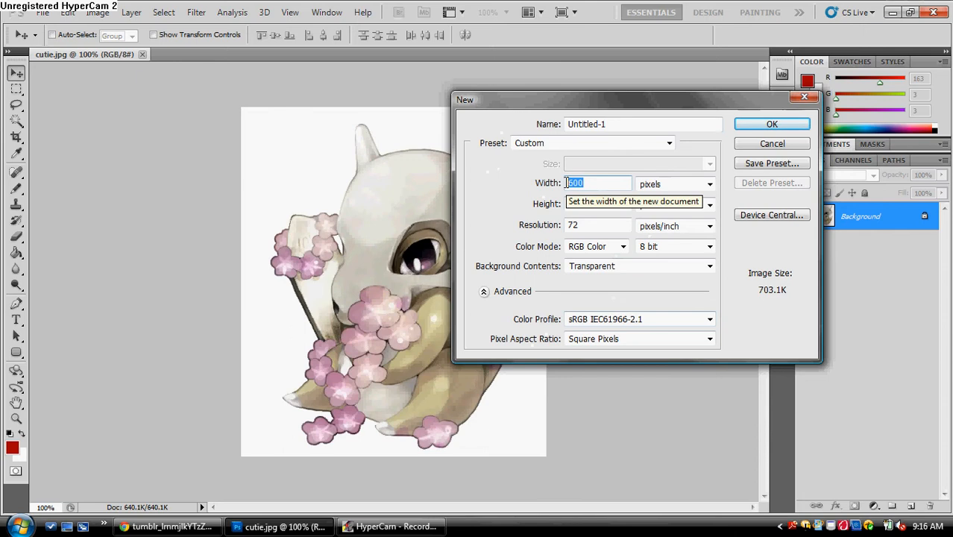
{"action": "type", "text": "750"}
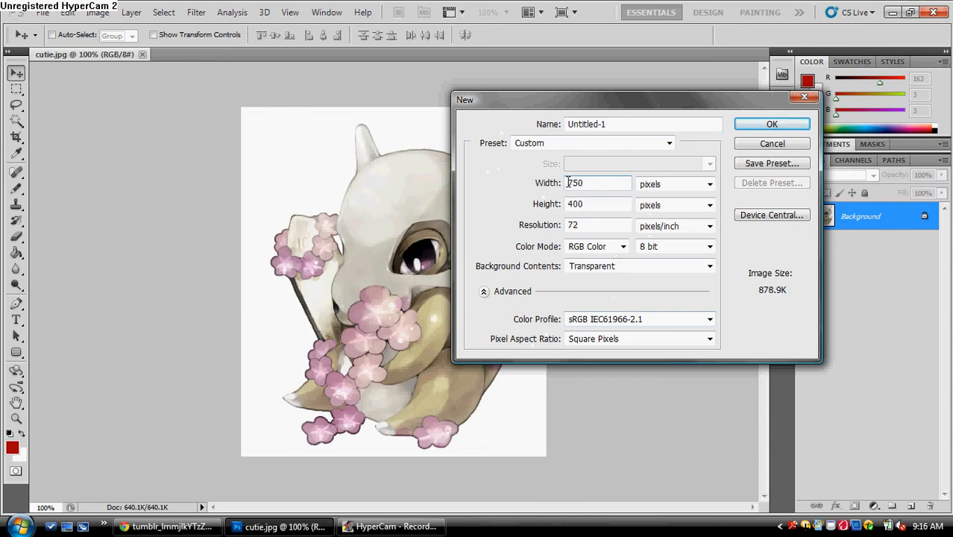
{"action": "left_click_drag", "start_coordinate": [585, 204], "coordinate": [568, 206]}
{"action": "type", "text": "500"}
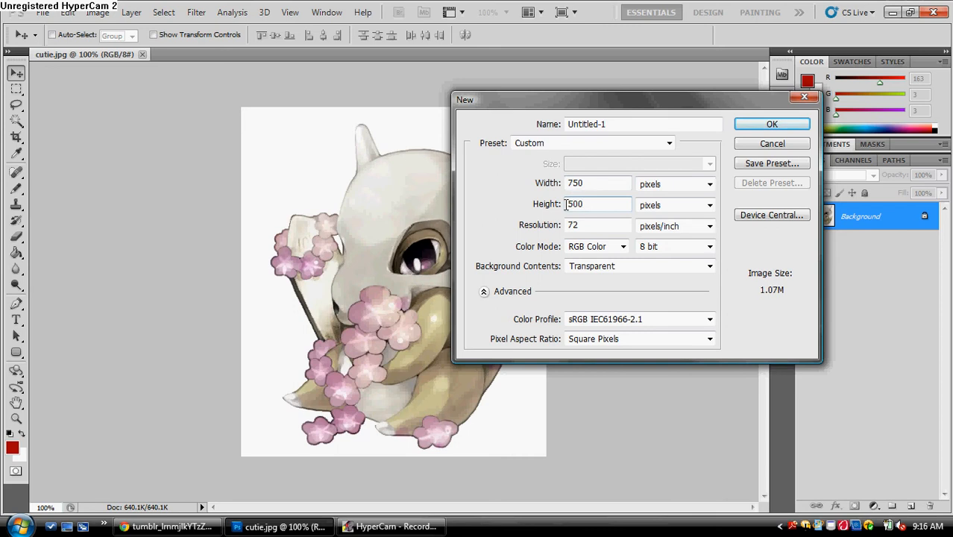
{"action": "left_click", "coordinate": [783, 129]}
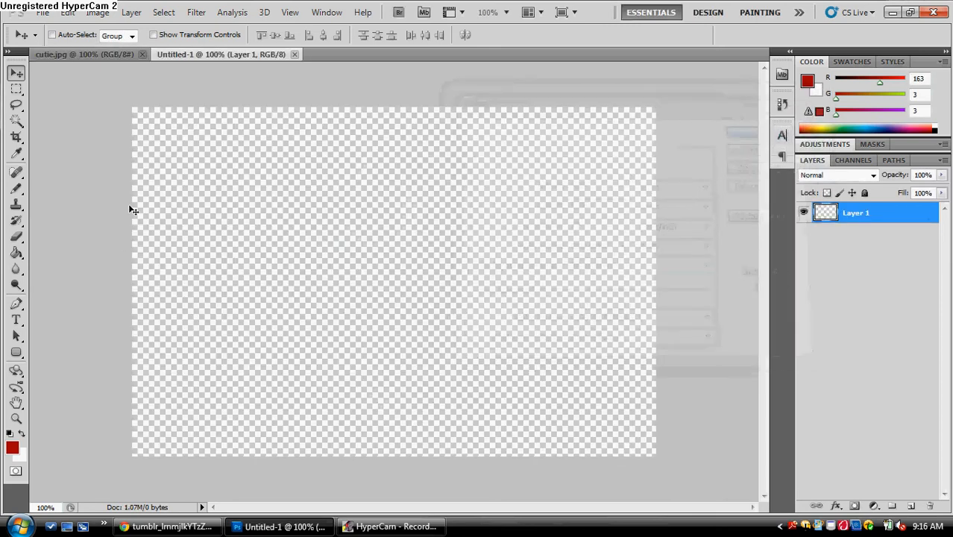
- Copy the entire cutie.jpg image and paste it into the new blank document
{"action": "left_click", "coordinate": [99, 55]}
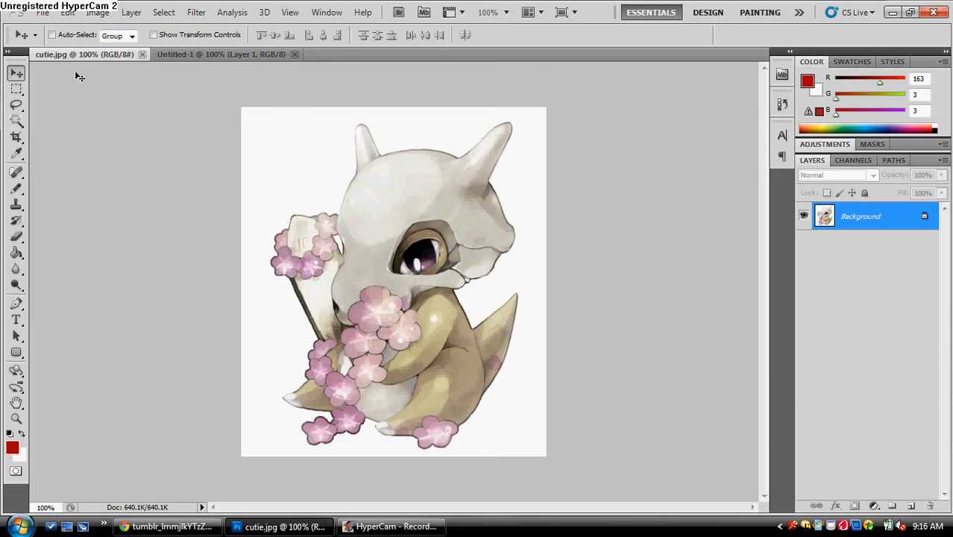
{"action": "left_click", "coordinate": [167, 15]}
{"action": "left_click", "coordinate": [177, 30]}
{"action": "left_click", "coordinate": [67, 13]}
{"action": "left_click", "coordinate": [91, 109]}
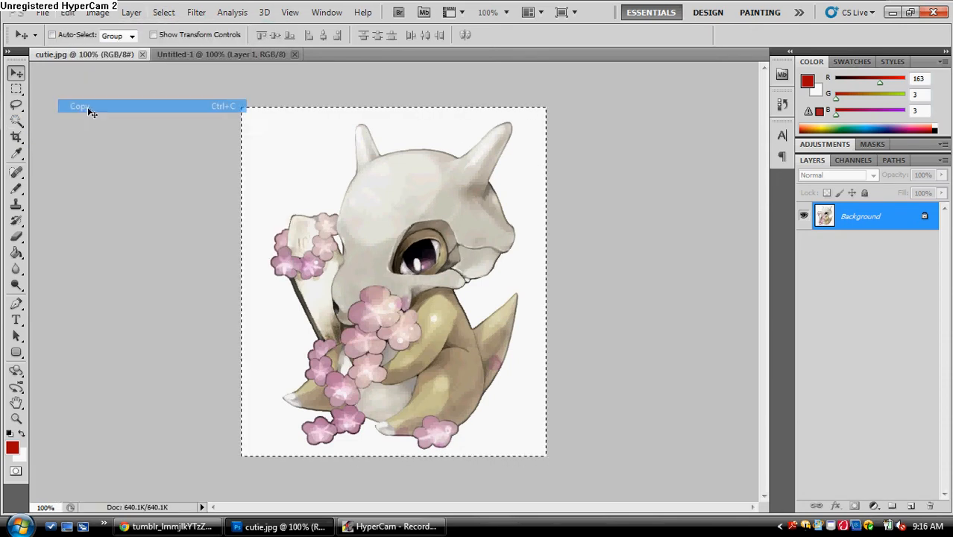
{"action": "left_click", "coordinate": [215, 54]}
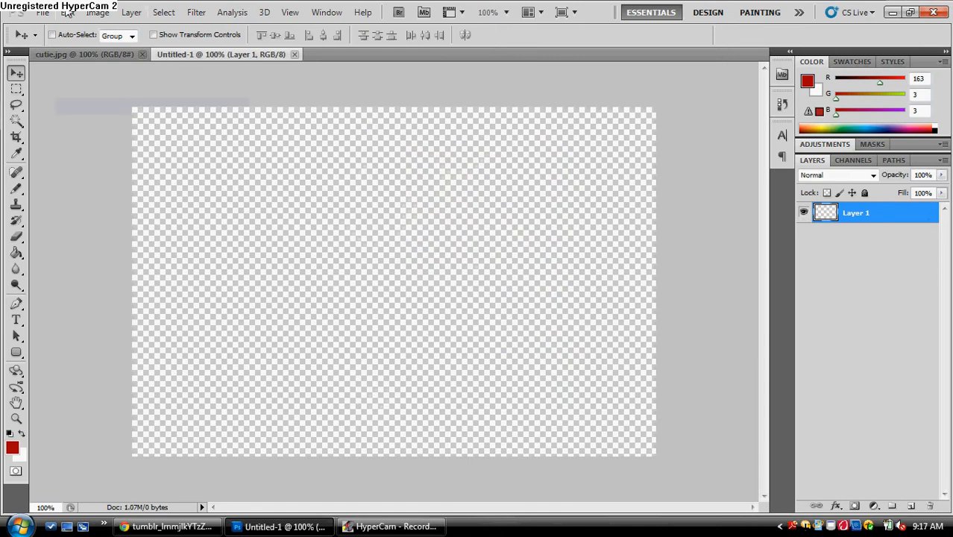
{"action": "left_click", "coordinate": [67, 13]}
{"action": "left_click", "coordinate": [75, 132]}
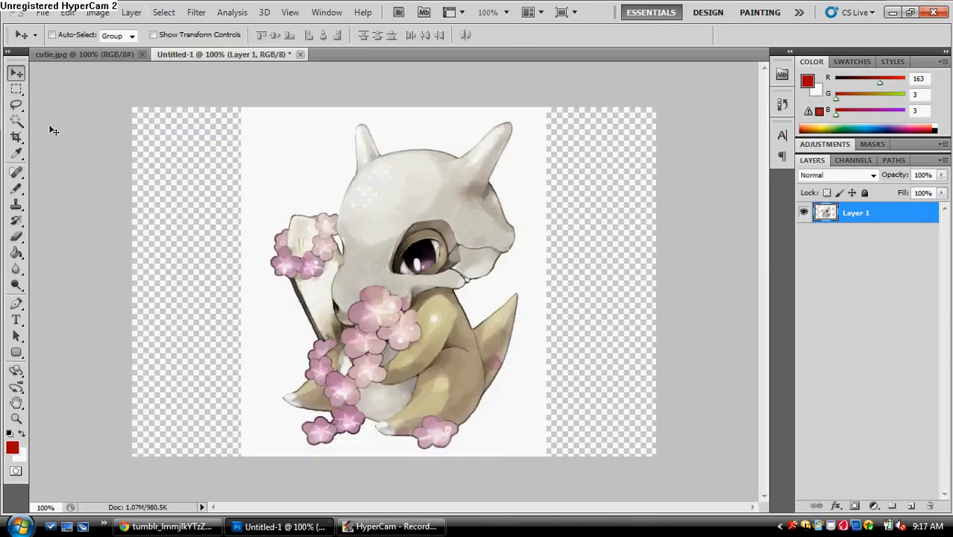
- Select the small white gap between the bone's flowers and the skull with the Magic Wand tool
{"action": "left_click", "coordinate": [17, 122]}
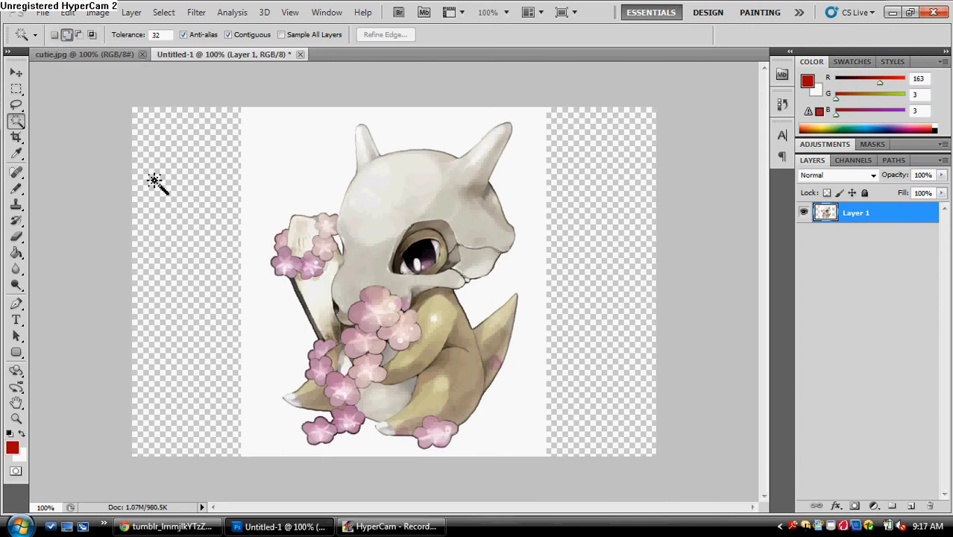
{"action": "left_click", "coordinate": [342, 247]}
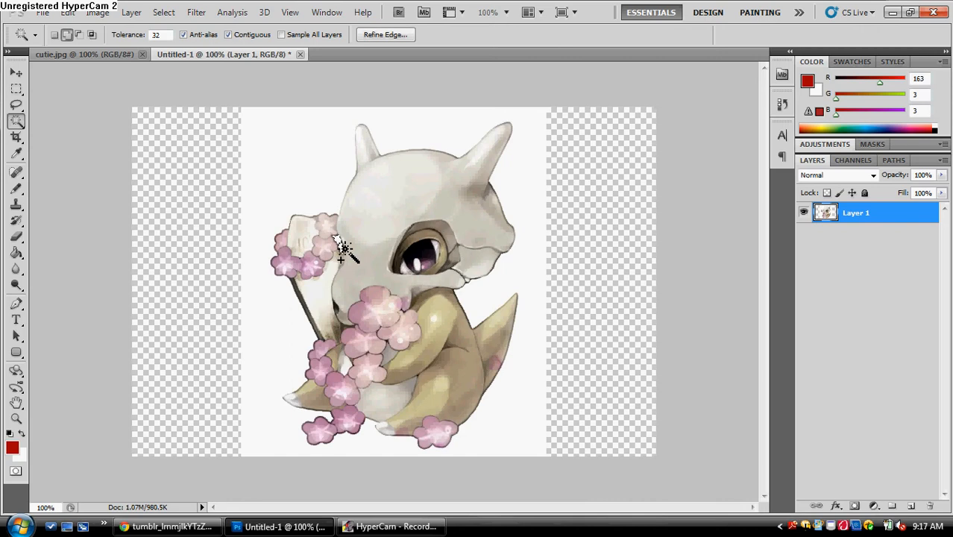
{"action": "left_click", "coordinate": [289, 337]}
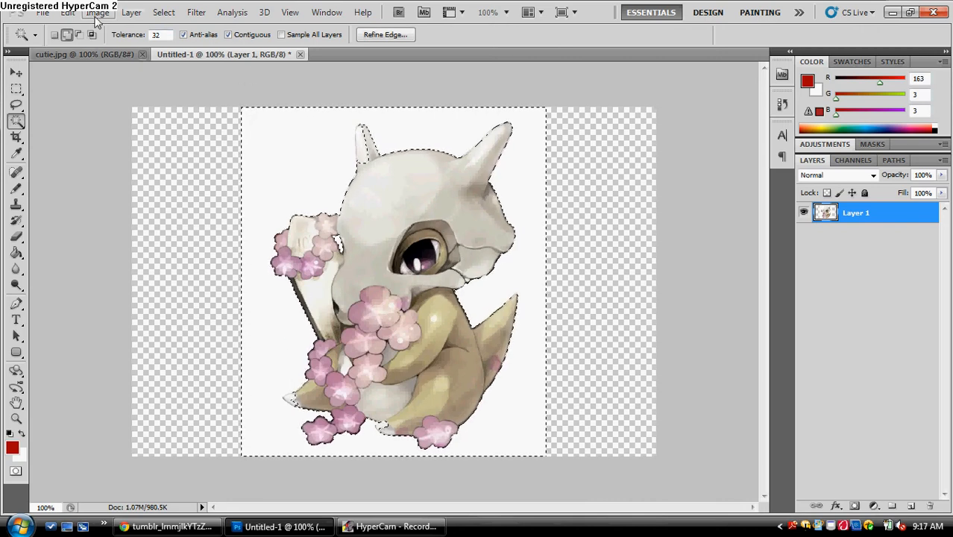
{"action": "left_click", "coordinate": [67, 12]}
{"action": "left_click", "coordinate": [93, 25]}
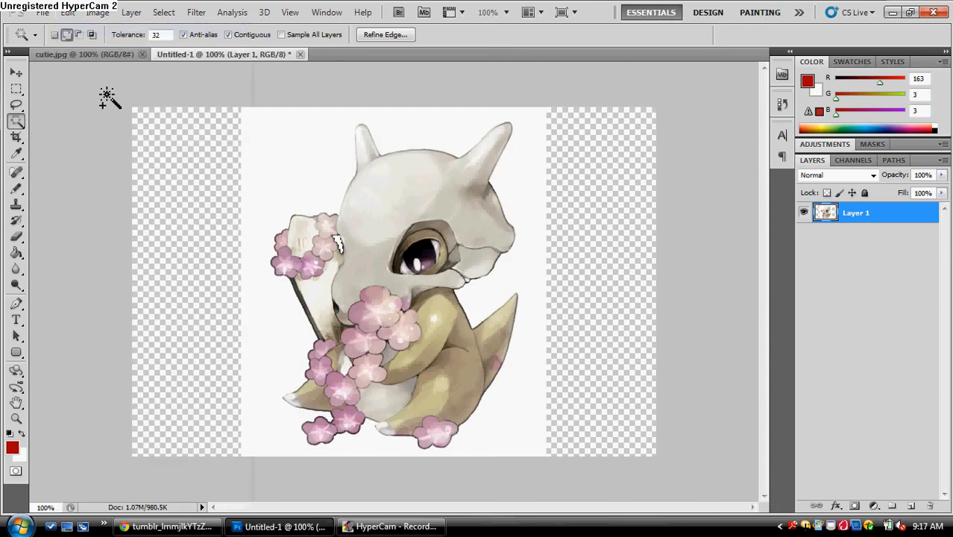
- Set the Magic Wand tolerance to 16, add the white background around the Cubone to the selection, and cut it out
{"action": "double_click", "coordinate": [158, 35]}
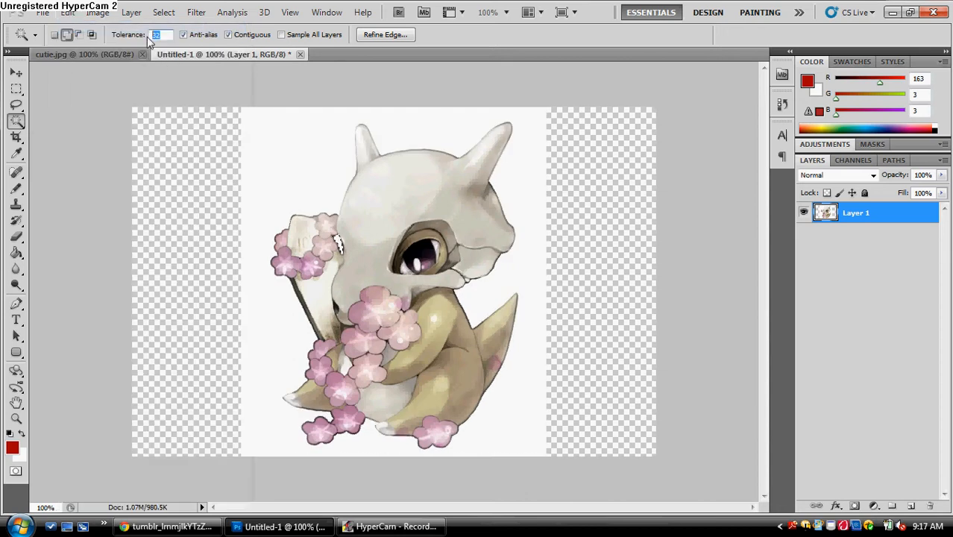
{"action": "type", "text": "16"}
{"action": "left_click", "coordinate": [275, 369]}
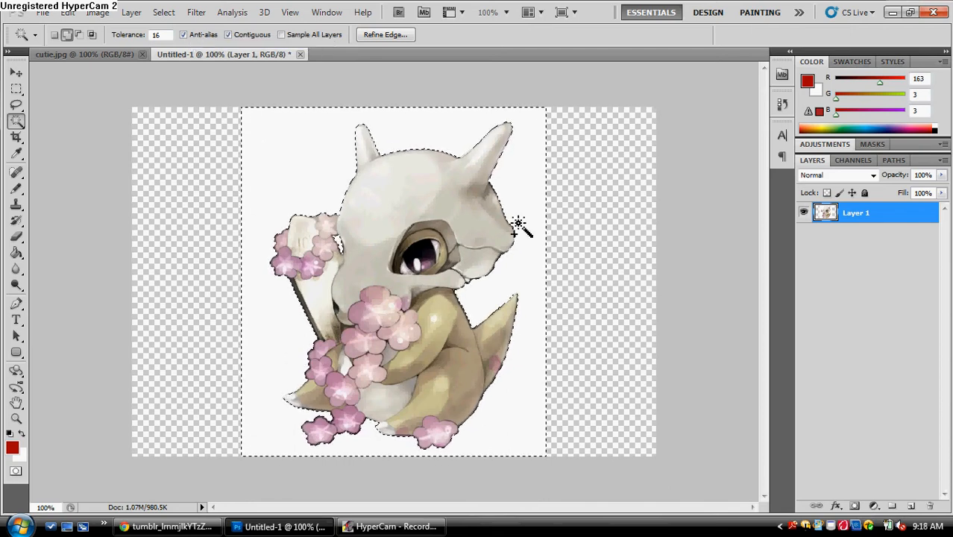
{"action": "left_click", "coordinate": [68, 12]}
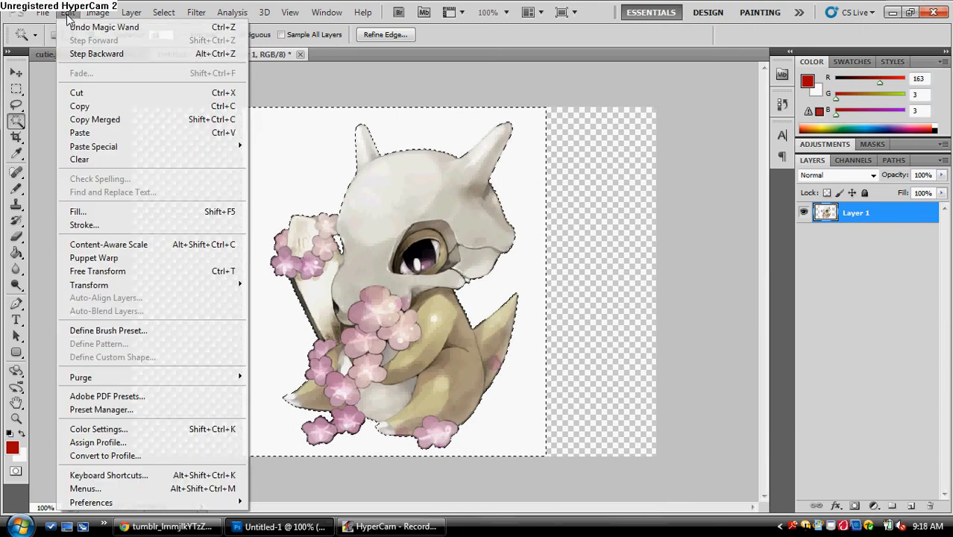
{"action": "left_click", "coordinate": [94, 93]}
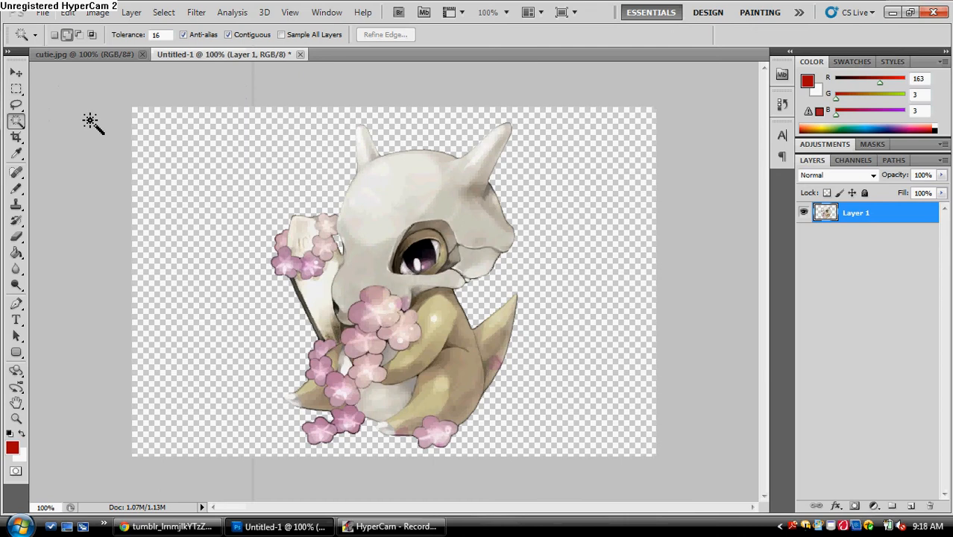
- Scale the Cubone proportionally to about 52% and move it to the upper-left corner of the canvas
{"action": "left_click", "coordinate": [15, 72]}
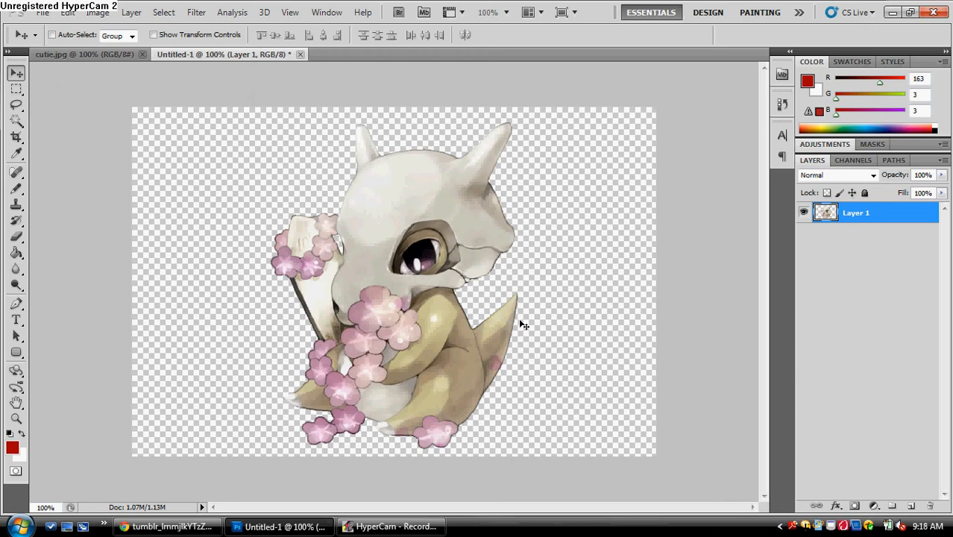
{"action": "key", "text": "ctrl+t"}
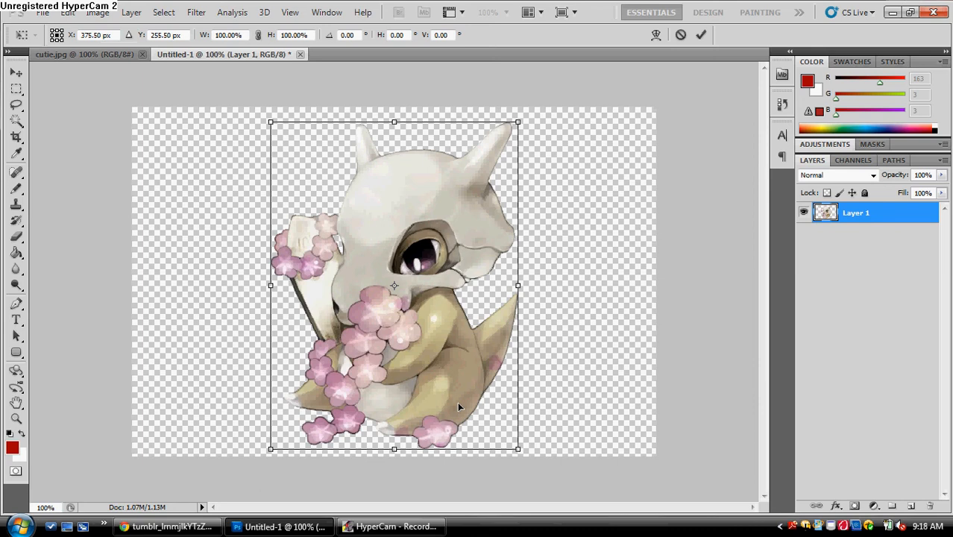
{"action": "left_click_drag", "start_coordinate": [519, 451], "coordinate": [383, 303]}
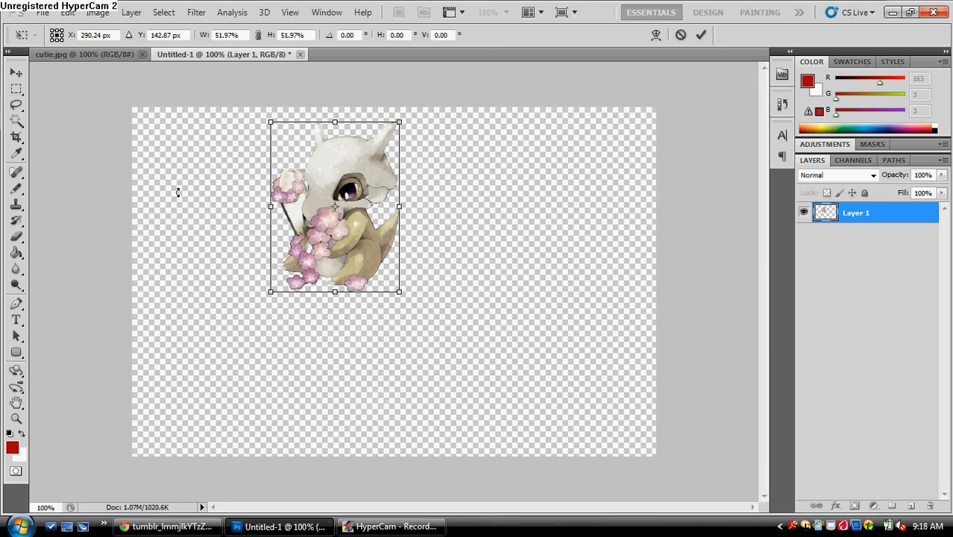
{"action": "left_click", "coordinate": [16, 73]}
{"action": "left_click", "coordinate": [414, 209]}
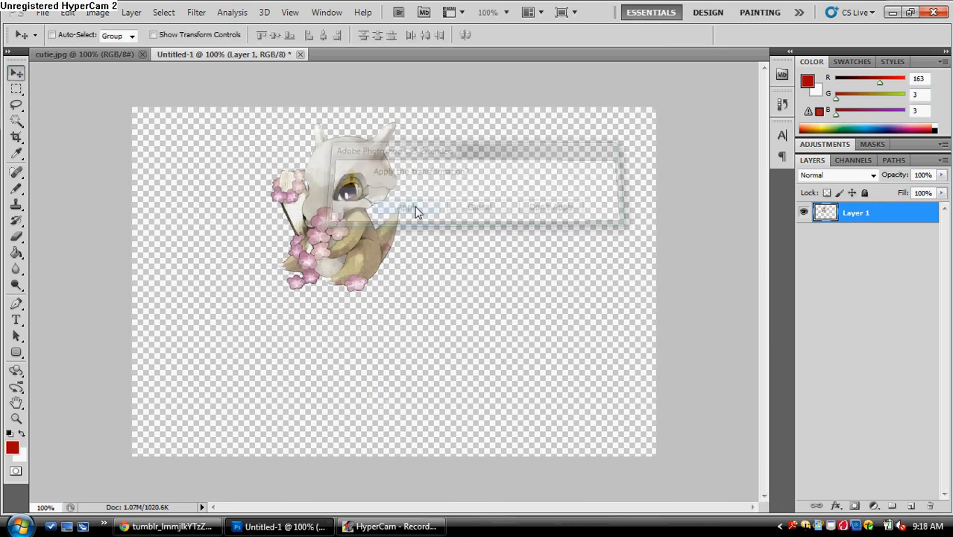
{"action": "left_click_drag", "start_coordinate": [345, 253], "coordinate": [199, 243]}
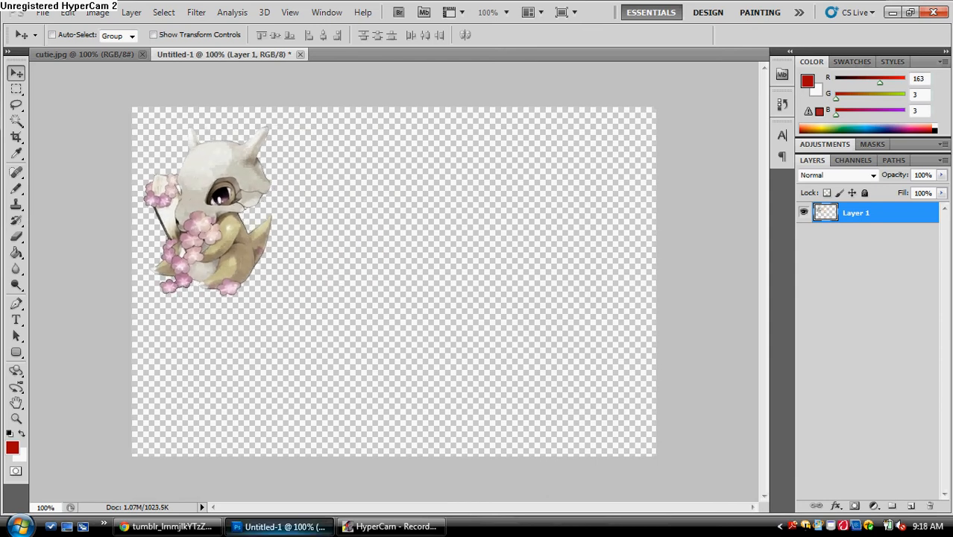
{"action": "left_click", "coordinate": [190, 527]}
{"action": "left_click", "coordinate": [240, 8]}
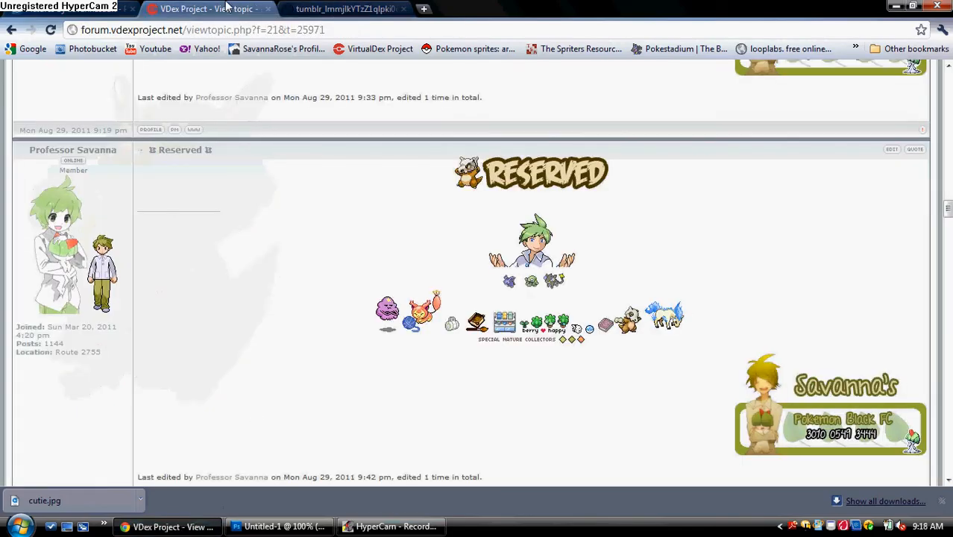
{"action": "left_click", "coordinate": [344, 8]}
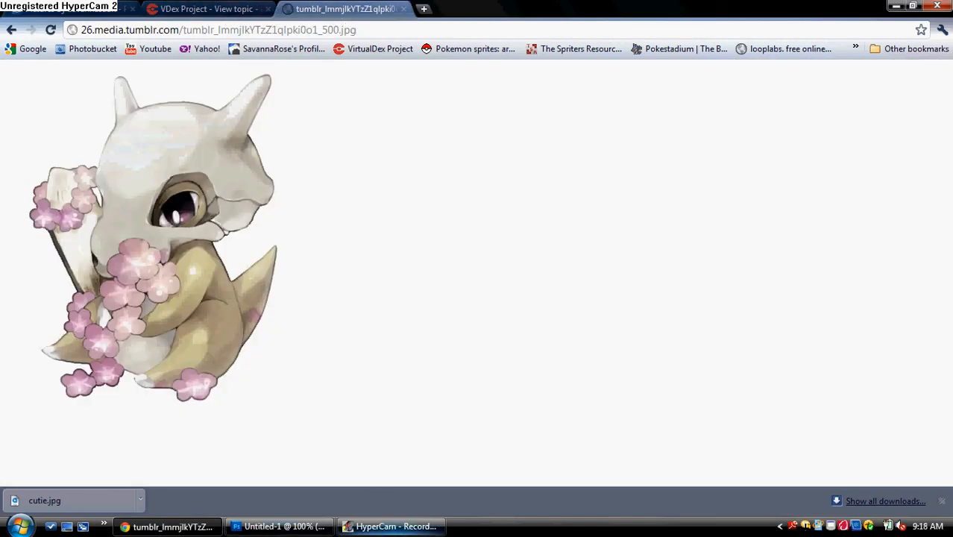
{"action": "left_click", "coordinate": [299, 530]}
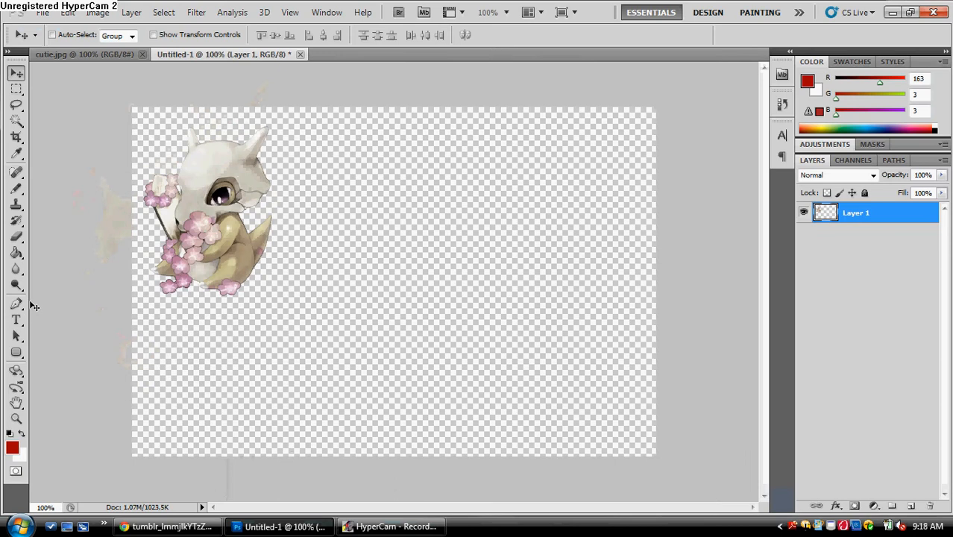
- Add a text box spanning the canvas width below the Cubone and enter "Lonley Sprites" in it
{"action": "left_click", "coordinate": [16, 320]}
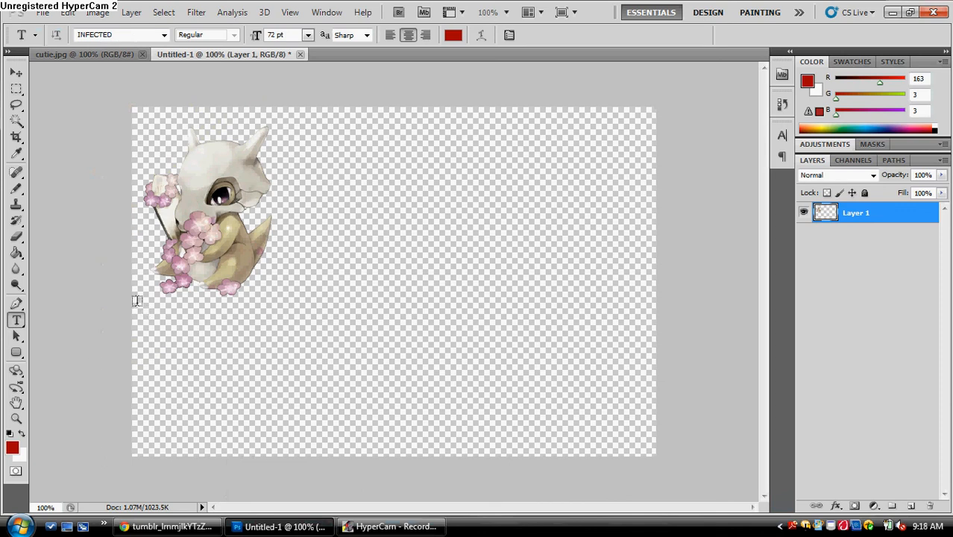
{"action": "left_click_drag", "start_coordinate": [133, 297], "coordinate": [655, 449]}
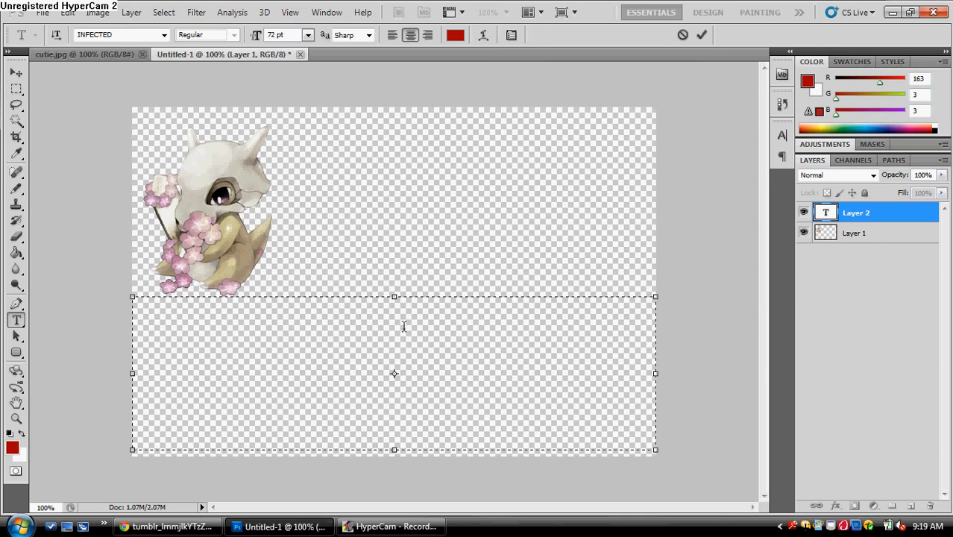
{"action": "type", "text": "LONLEY"}
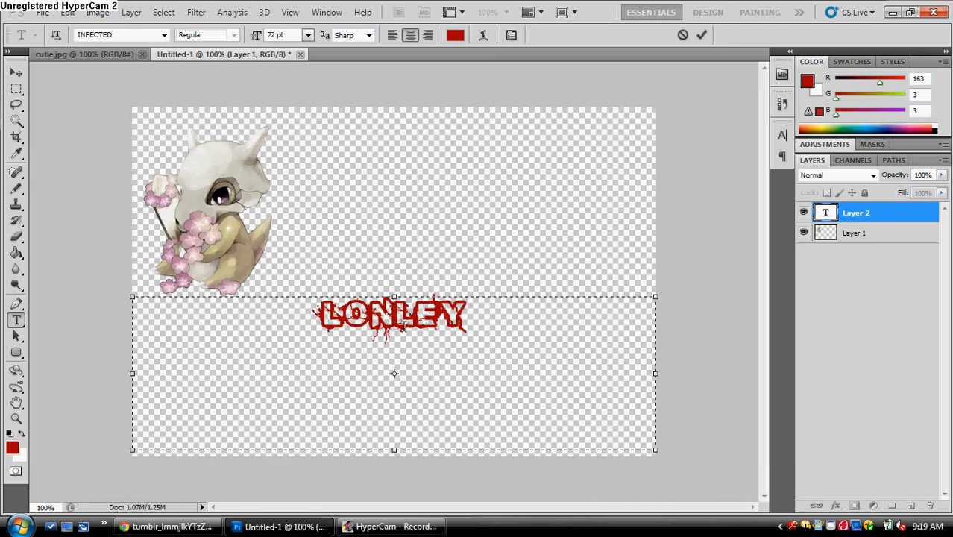
{"action": "type", "text": " SPRITE"}
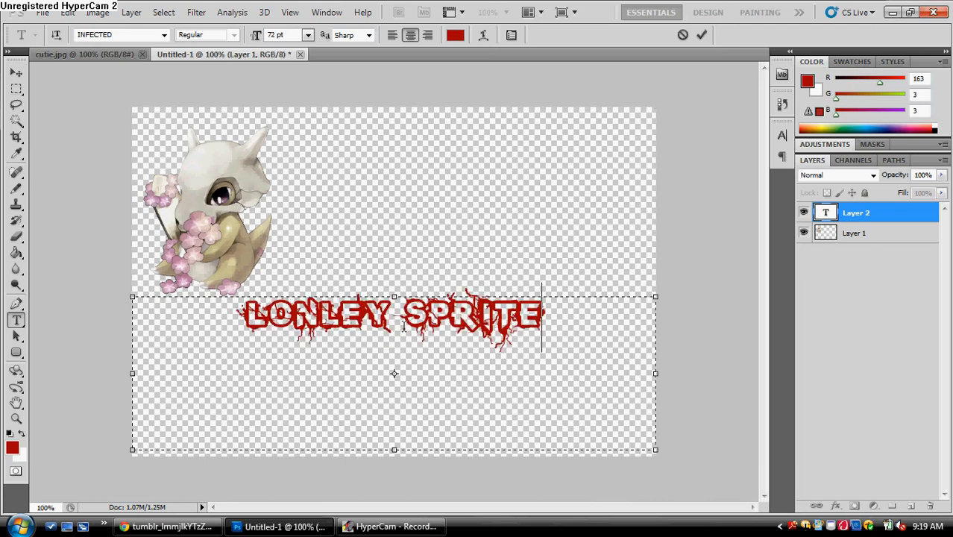
{"action": "type", "text": "S"}
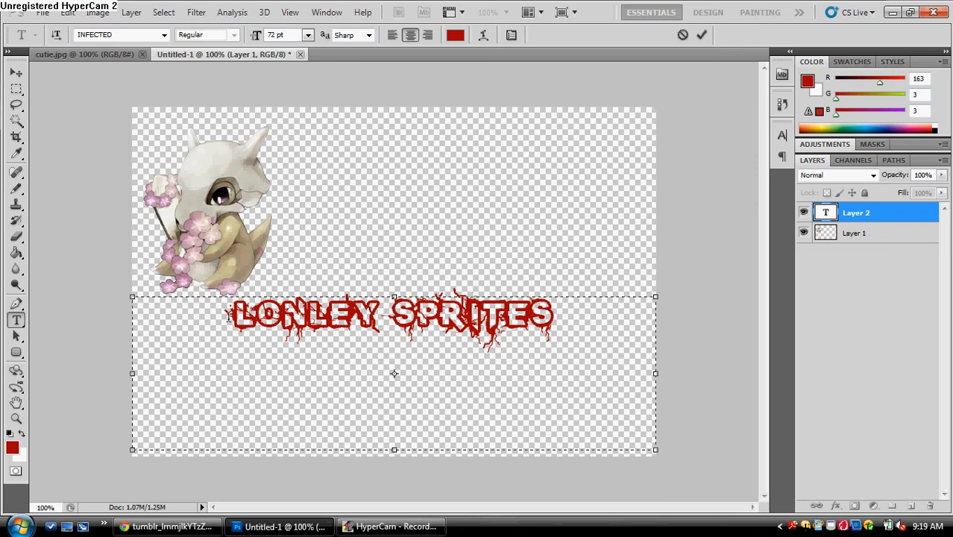
- Change the font of the whole "Lonley Sprites" title to Feast of Flesh BB
{"action": "left_click_drag", "start_coordinate": [231, 314], "coordinate": [606, 323]}
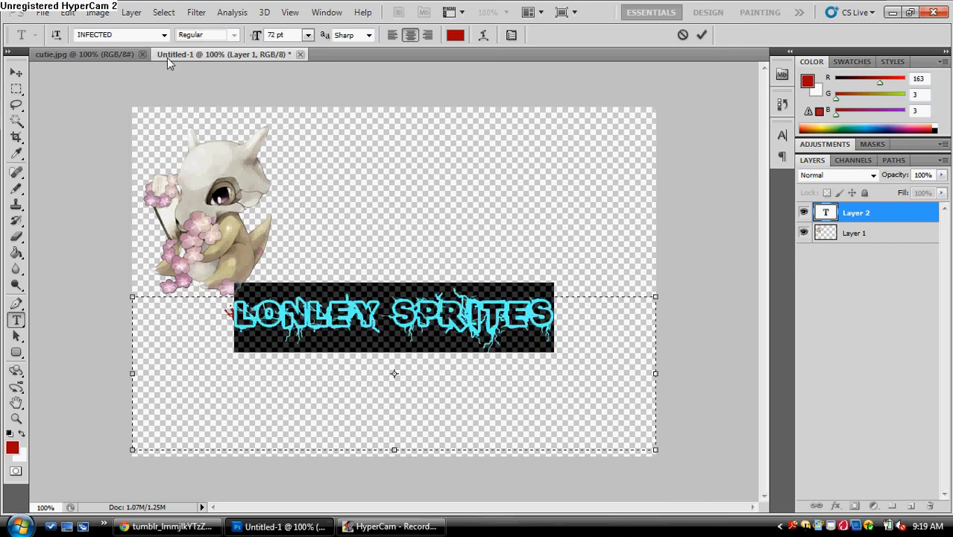
{"action": "left_click", "coordinate": [164, 36]}
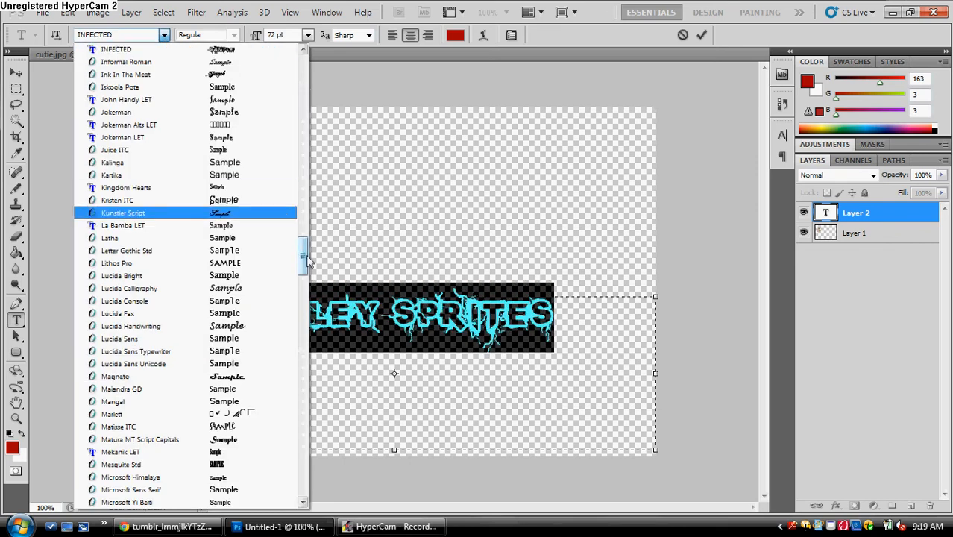
{"action": "left_click_drag", "start_coordinate": [304, 257], "coordinate": [296, 192]}
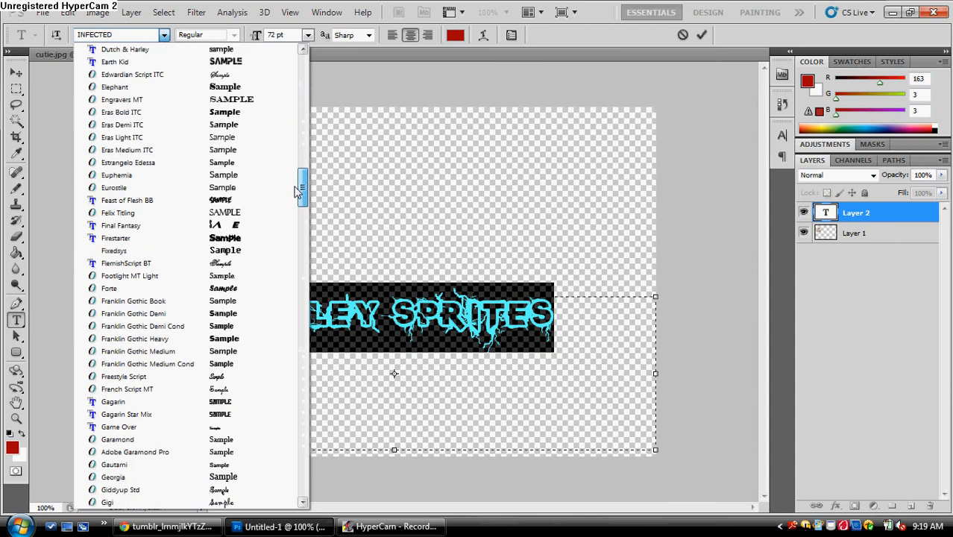
{"action": "left_click", "coordinate": [249, 205]}
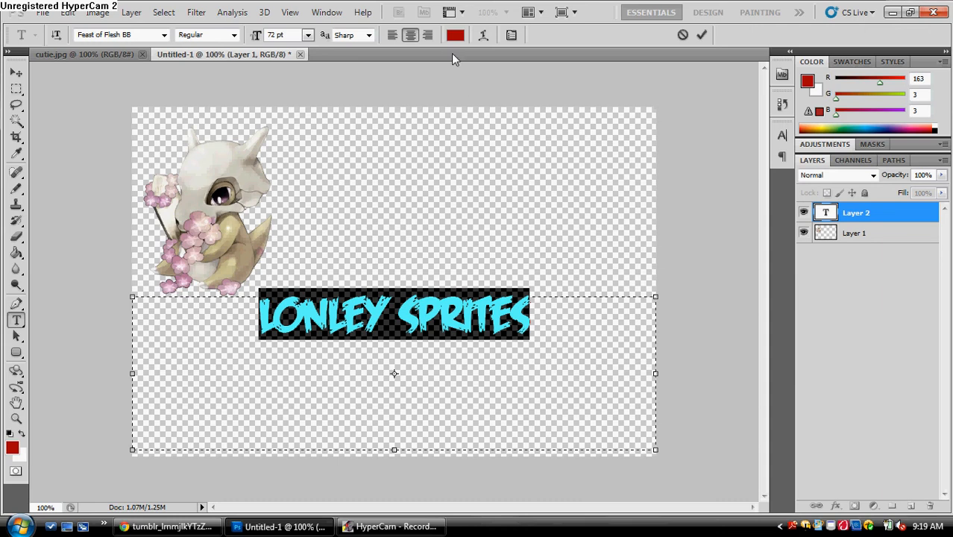
- Recolour the title text with pink #b98a9e sampled from the Cubone's flowers
{"action": "left_click", "coordinate": [455, 37]}
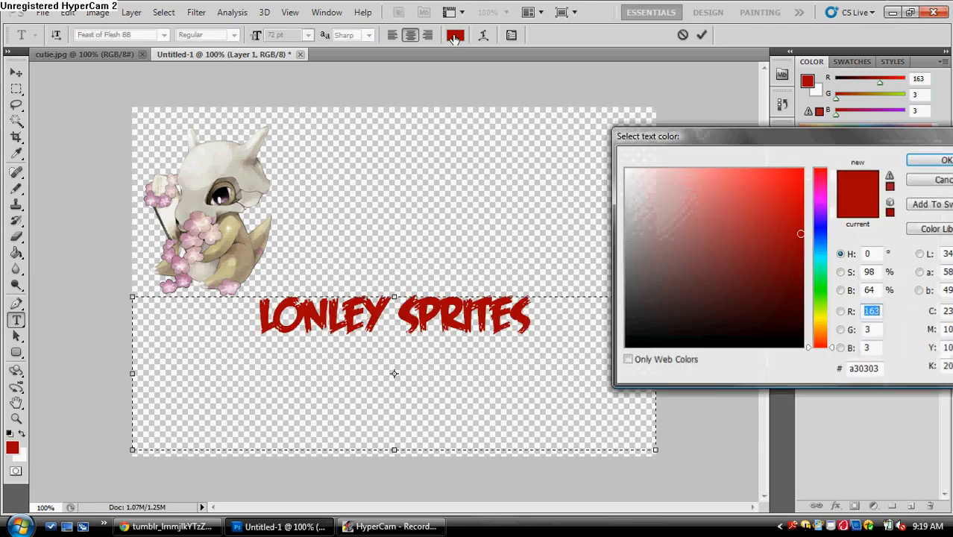
{"action": "left_click", "coordinate": [186, 225]}
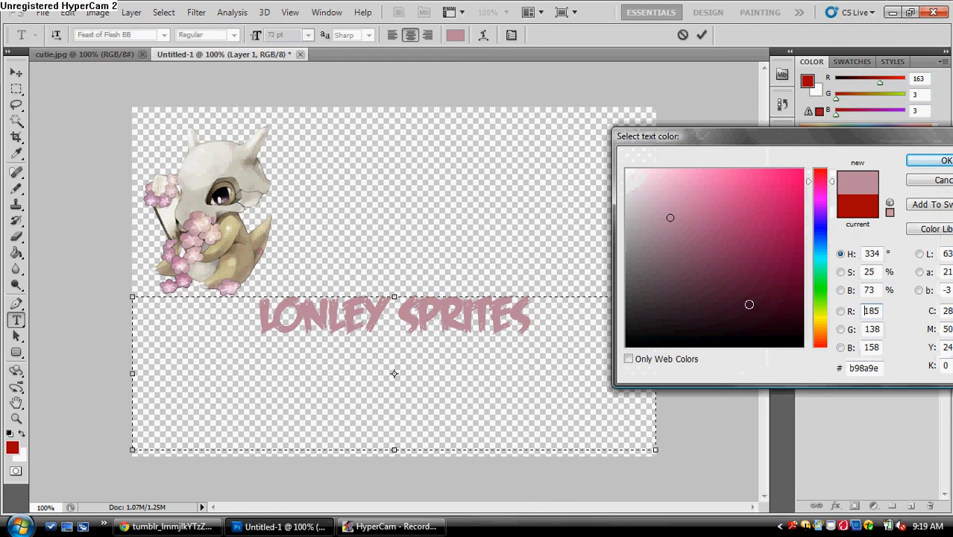
{"action": "left_click", "coordinate": [924, 166]}
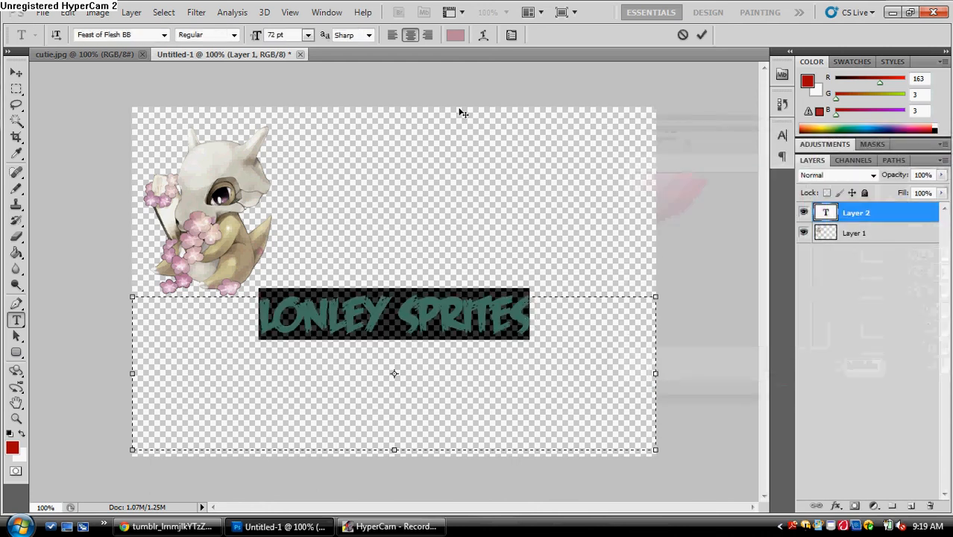
- Recolour the title text with the tan sampled from the Cubone's body
{"action": "left_click", "coordinate": [455, 36]}
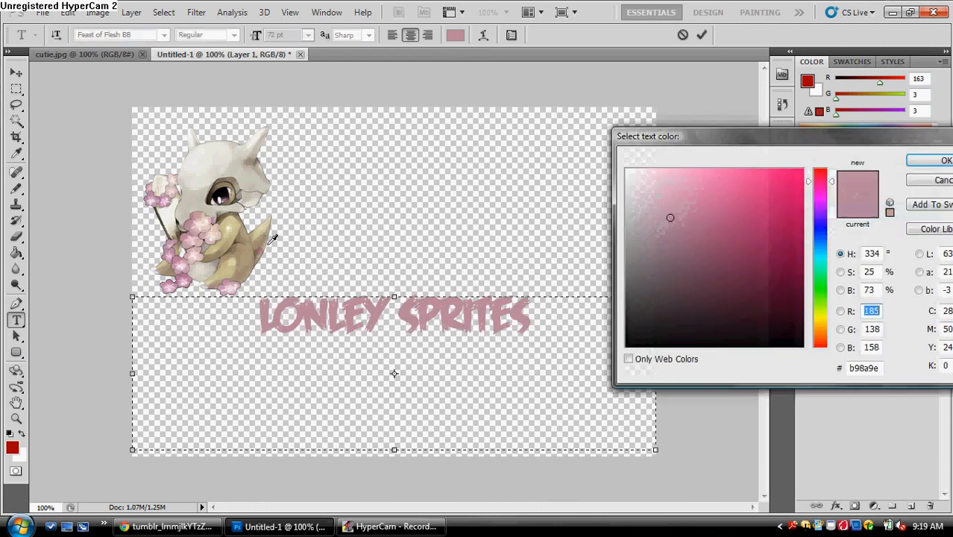
{"action": "left_click", "coordinate": [224, 272]}
{"action": "left_click", "coordinate": [936, 161]}
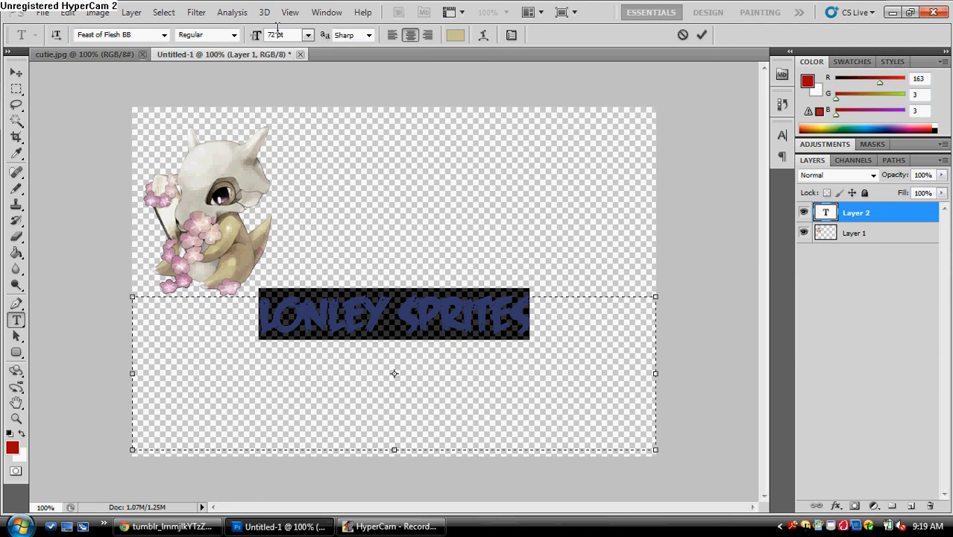
- Try the title at 90 pt, settle on a font size of 80 pt, and move the text up beside the Cubone
{"action": "left_click_drag", "start_coordinate": [276, 34], "coordinate": [264, 39]}
{"action": "type", "text": "80"}
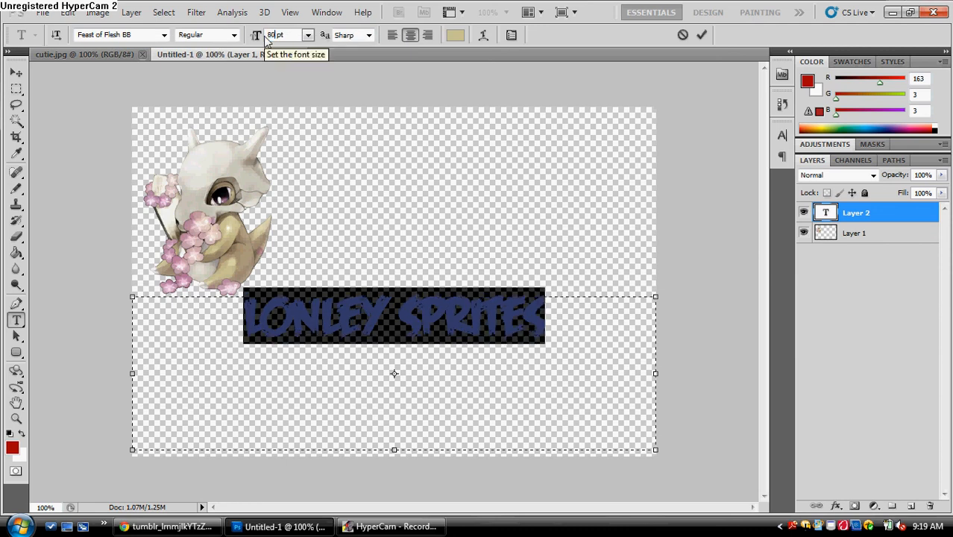
{"action": "left_click", "coordinate": [266, 39]}
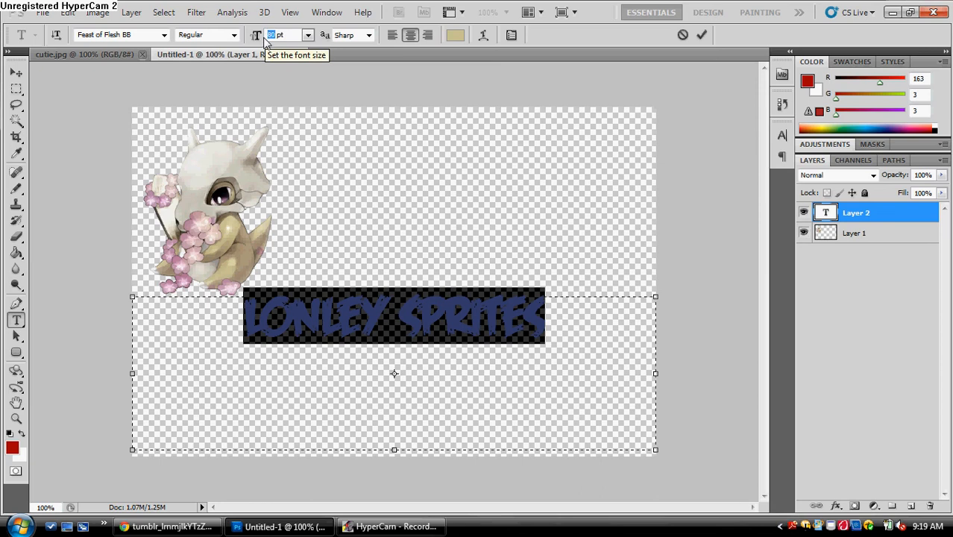
{"action": "type", "text": "90"}
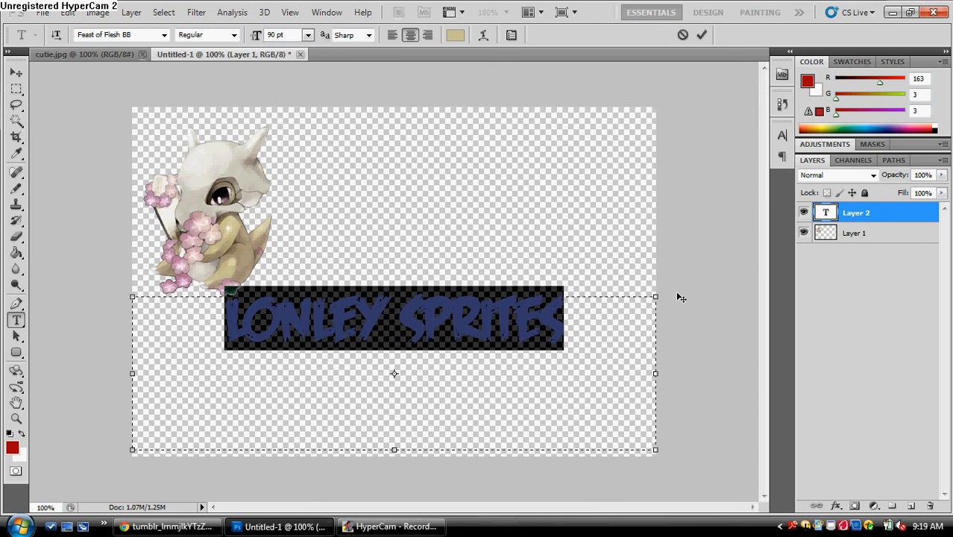
{"action": "left_click", "coordinate": [267, 38]}
{"action": "type", "text": "80"}
{"action": "key", "text": "Return"}
{"action": "left_click_drag", "start_coordinate": [707, 342], "coordinate": [740, 239]}
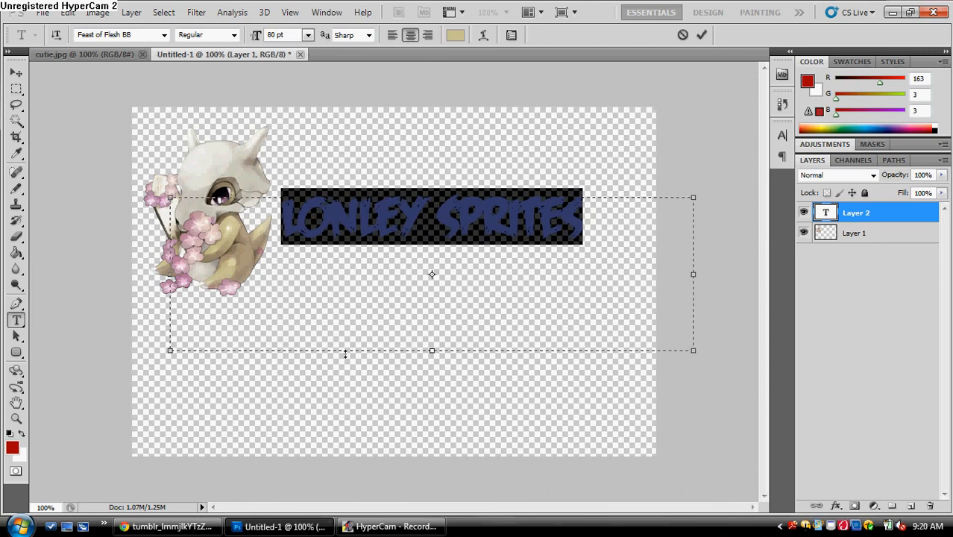
{"action": "left_click", "coordinate": [624, 226]}
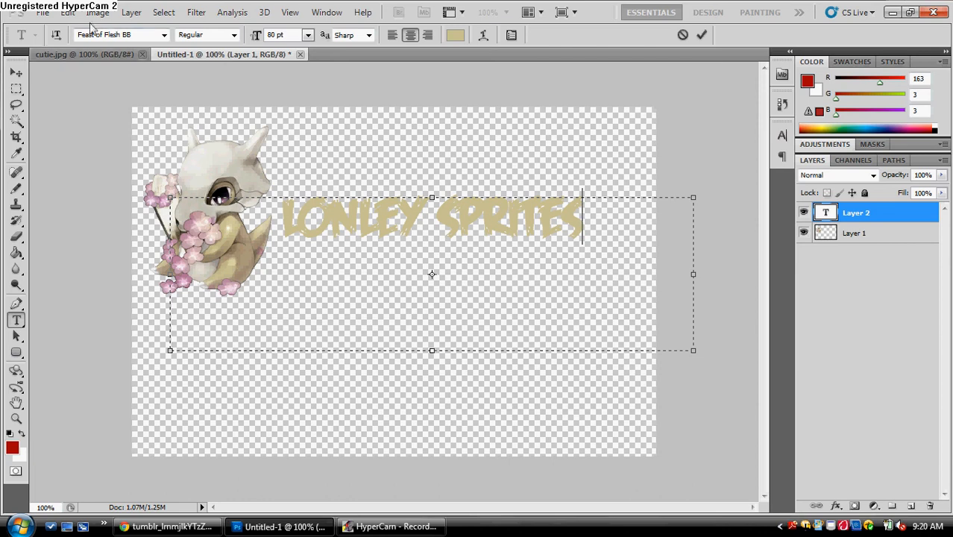
- Add a 3 px outside Stroke layer style to the "Lonley Sprites" title
{"action": "left_click", "coordinate": [132, 13]}
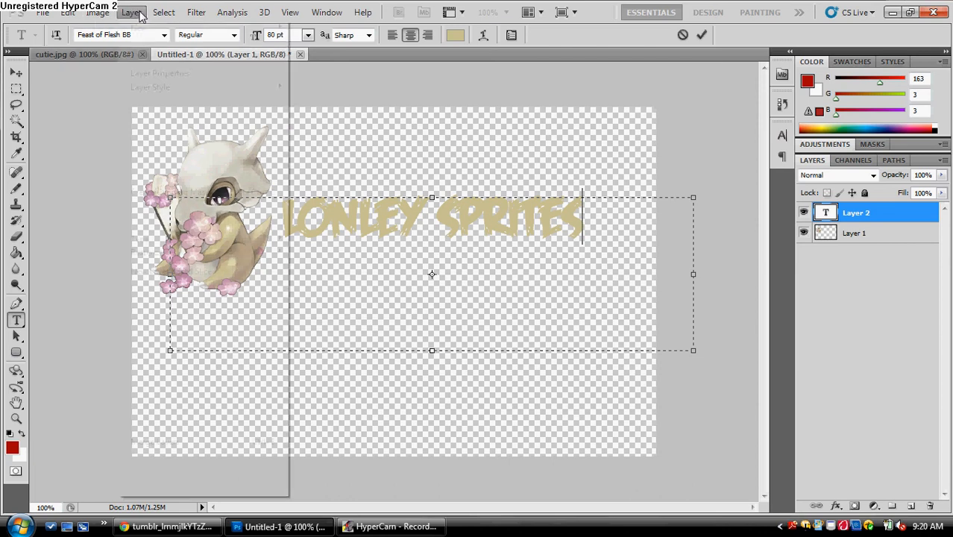
{"action": "mouse_move", "coordinate": [183, 88]}
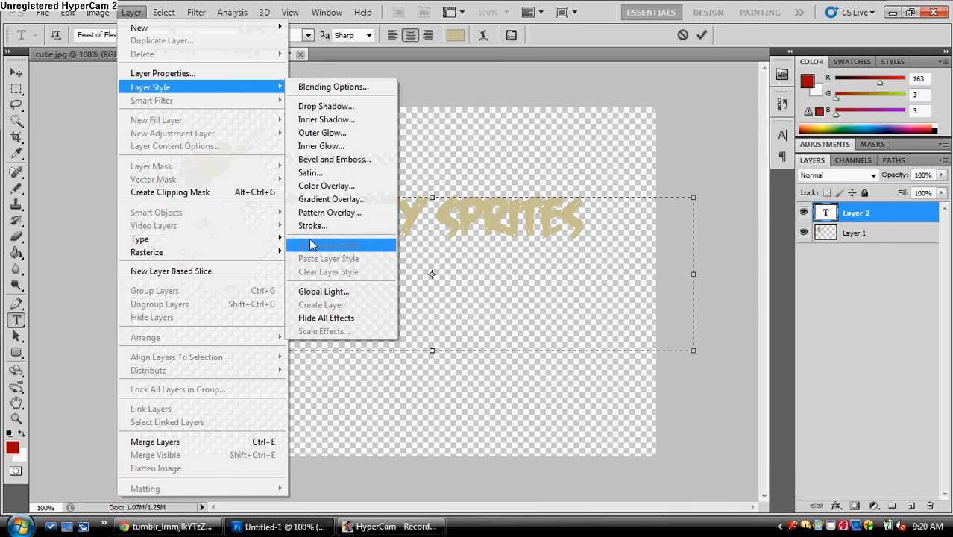
{"action": "left_click", "coordinate": [340, 88]}
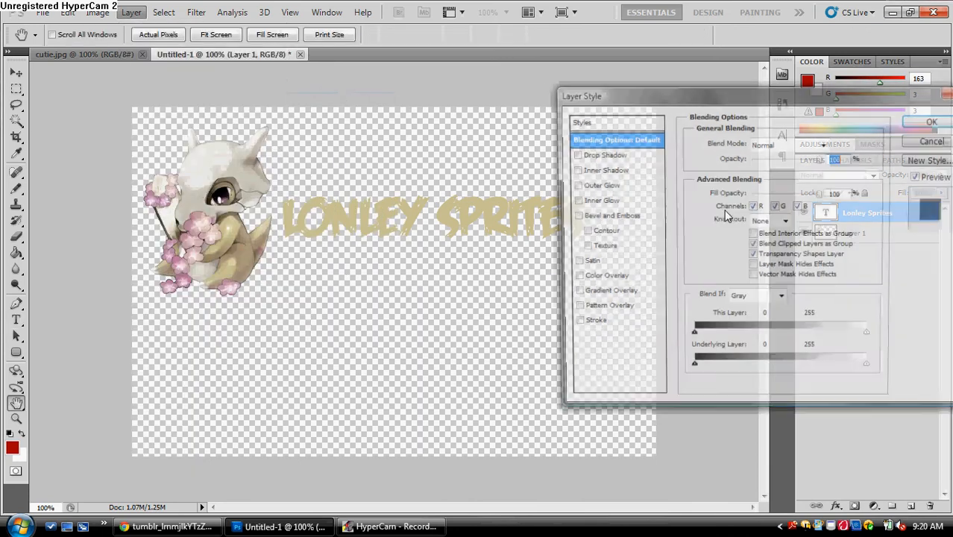
{"action": "left_click_drag", "start_coordinate": [709, 95], "coordinate": [678, 81]}
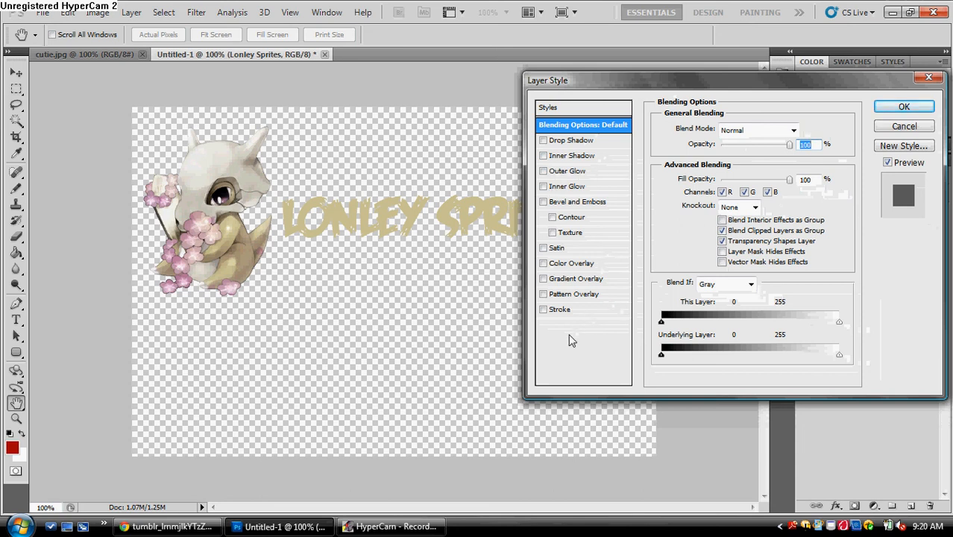
{"action": "left_click", "coordinate": [559, 312]}
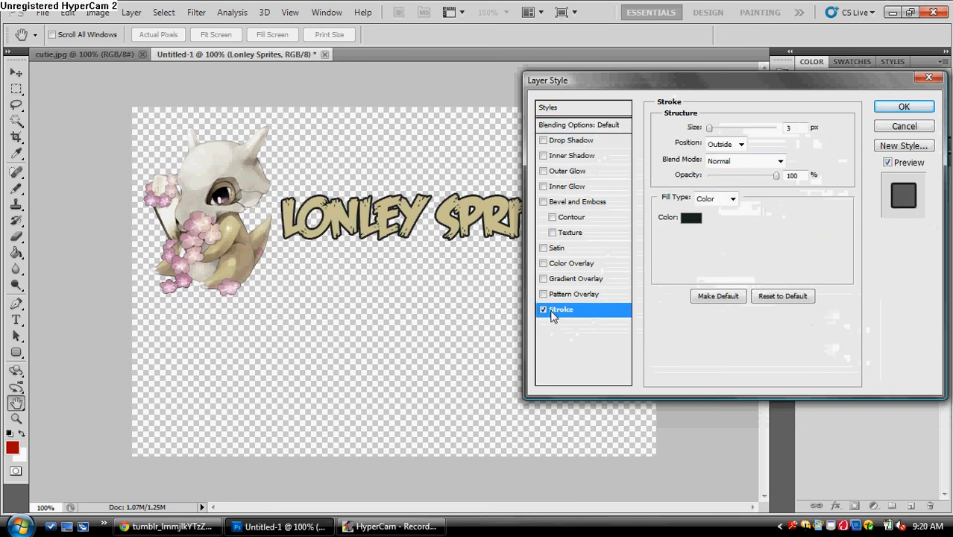
- Set the title's stroke colour to pink #bb7ba3 sampled from the Cubone's flowers
{"action": "left_click", "coordinate": [690, 220]}
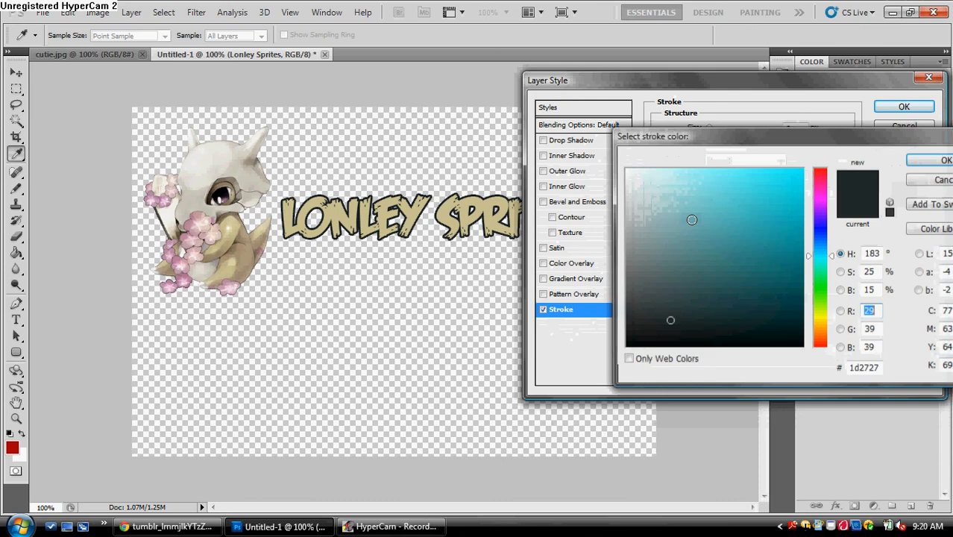
{"action": "left_click", "coordinate": [175, 258]}
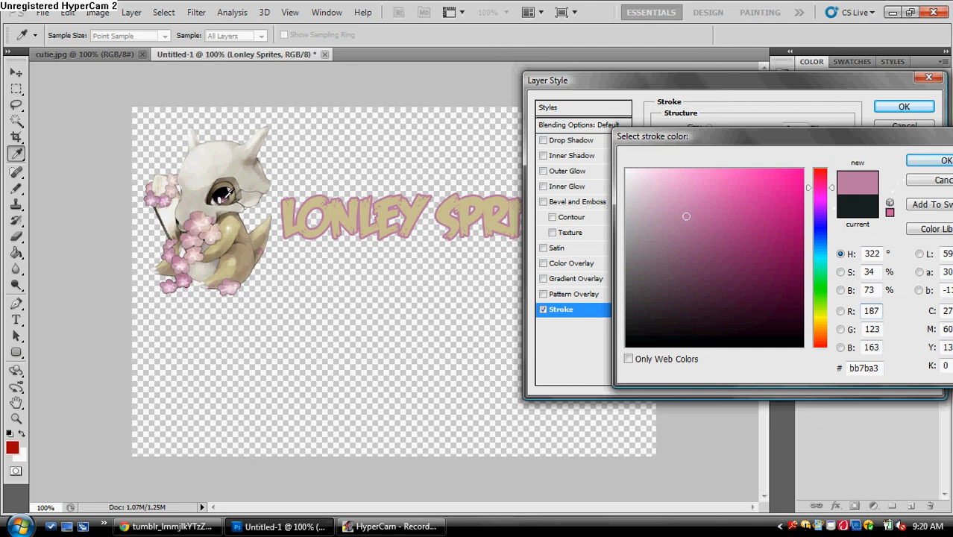
{"action": "left_click", "coordinate": [222, 198]}
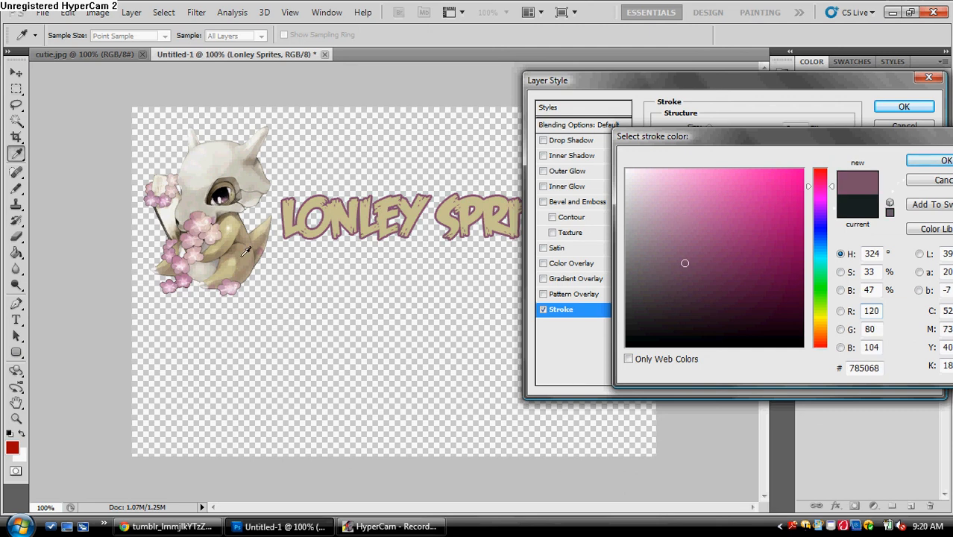
{"action": "left_click", "coordinate": [179, 252]}
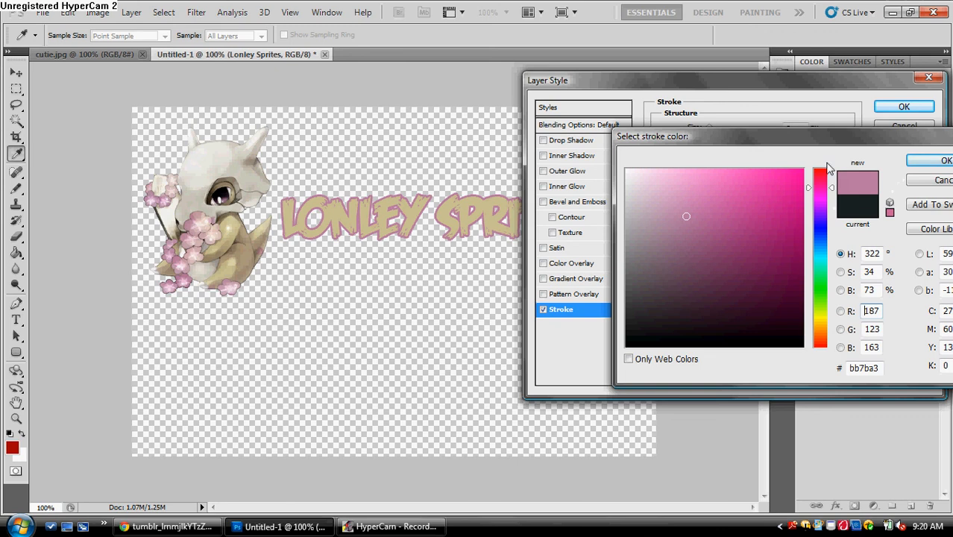
{"action": "left_click", "coordinate": [931, 160]}
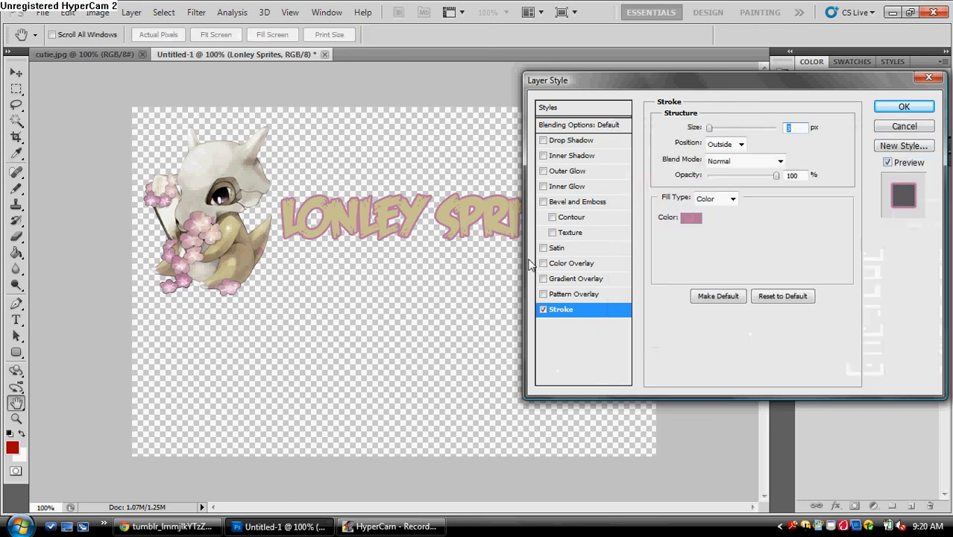
- Try the Inner Glow, Outer Glow, Gradient Overlay and Bevel and Emboss effects on the title one at a time
{"action": "left_click", "coordinate": [543, 186]}
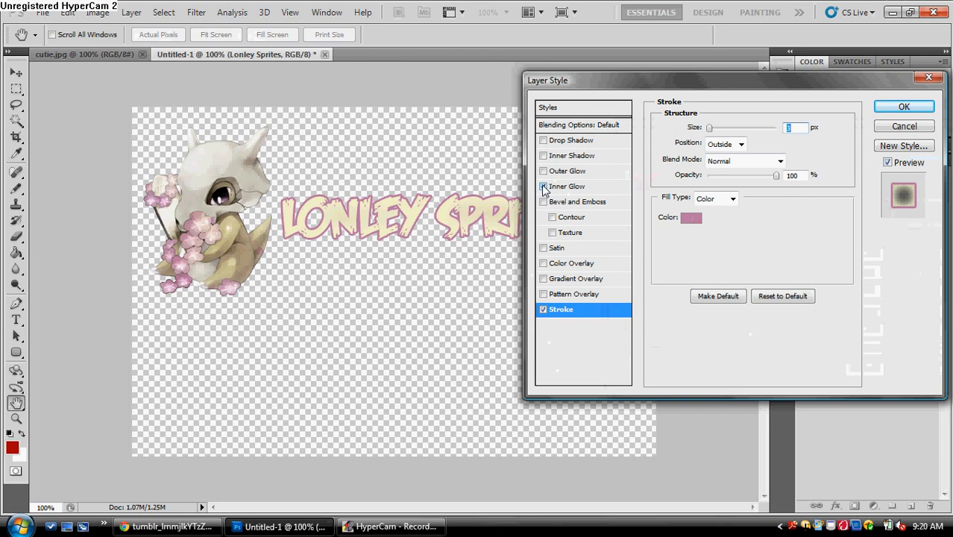
{"action": "left_click", "coordinate": [543, 187]}
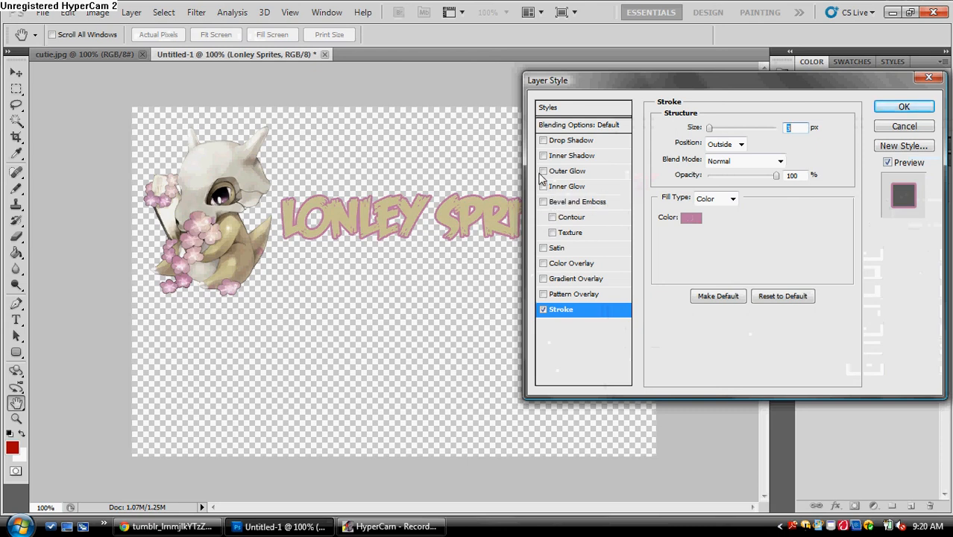
{"action": "left_click", "coordinate": [544, 171]}
{"action": "left_click", "coordinate": [543, 172]}
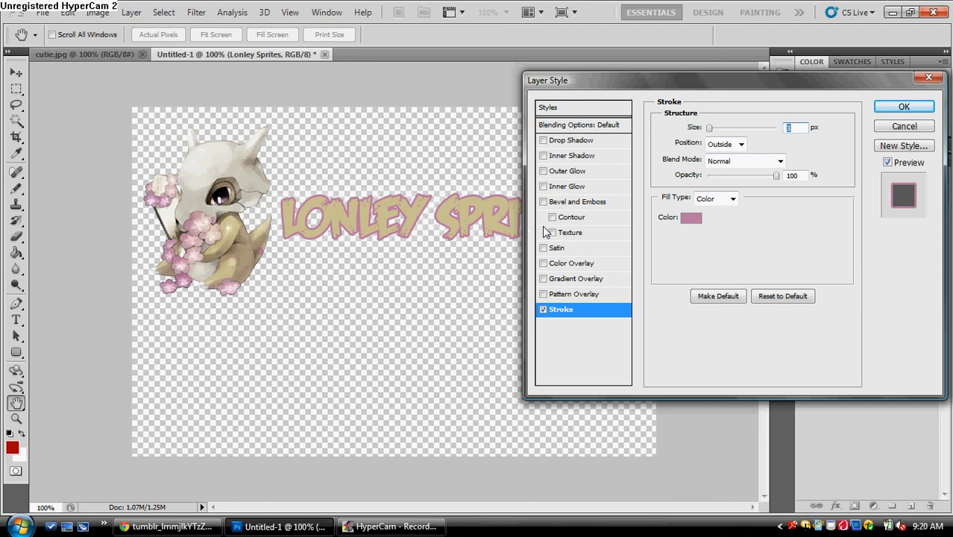
{"action": "left_click", "coordinate": [544, 279]}
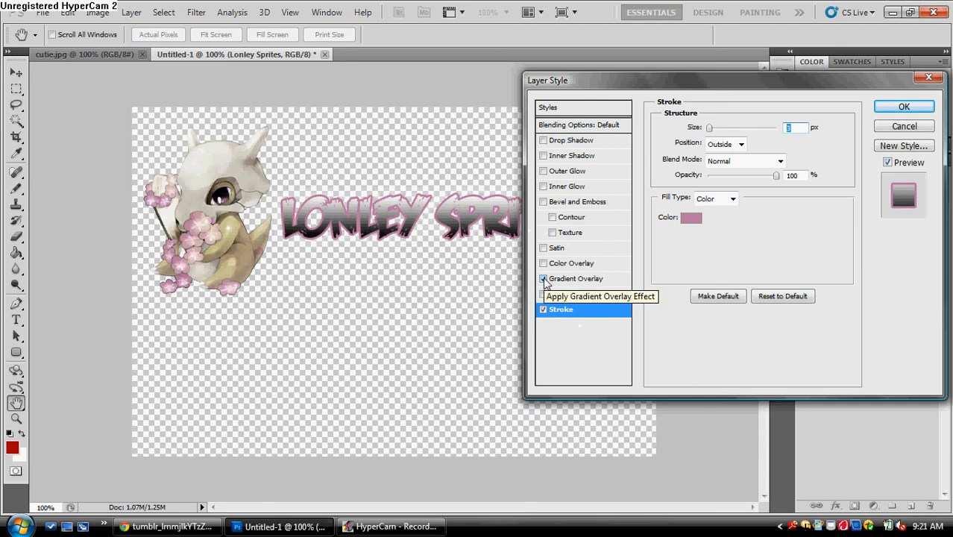
{"action": "left_click", "coordinate": [543, 279]}
{"action": "left_click", "coordinate": [543, 202]}
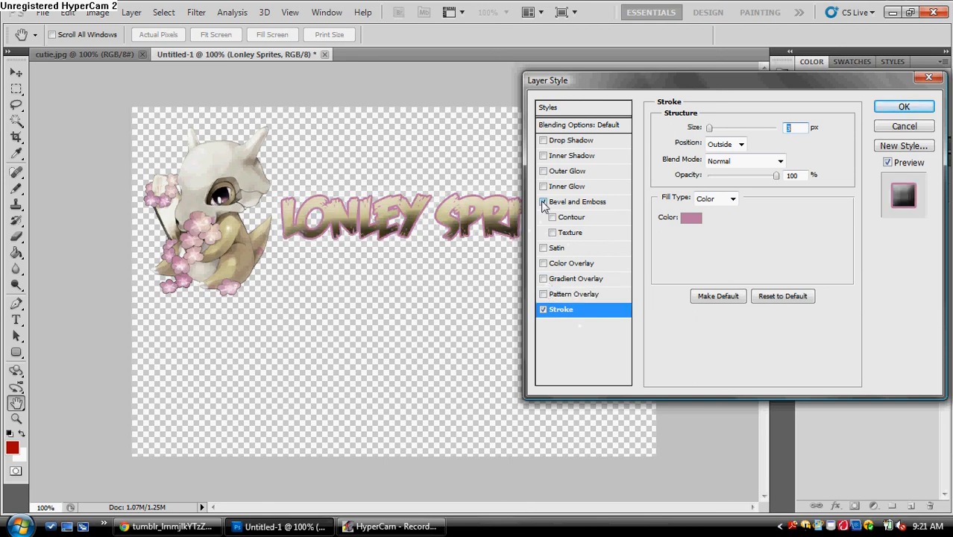
{"action": "left_click", "coordinate": [543, 202]}
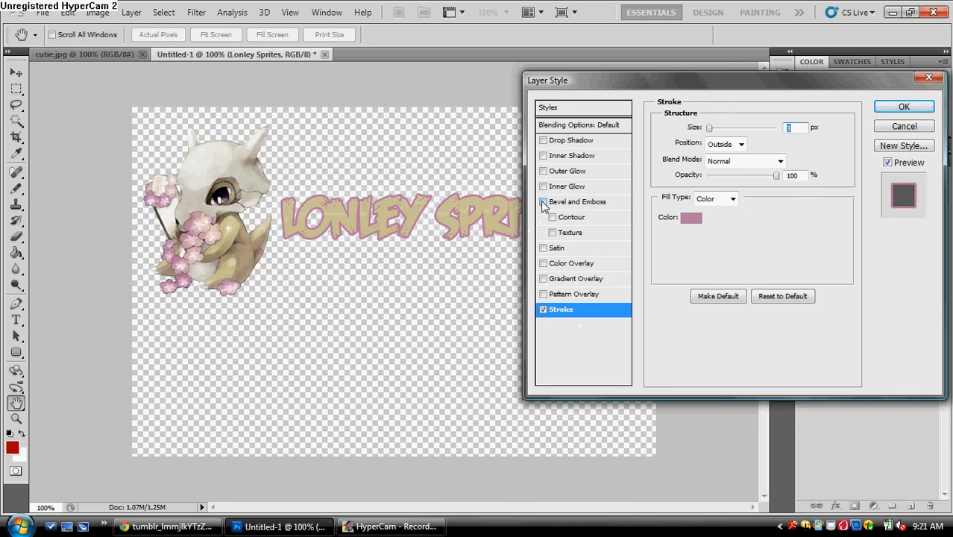
- Add a Gradient Overlay to the title and set its black colour stop to brown #ae9d80 sampled from the Cubone's body
{"action": "left_click", "coordinate": [544, 279]}
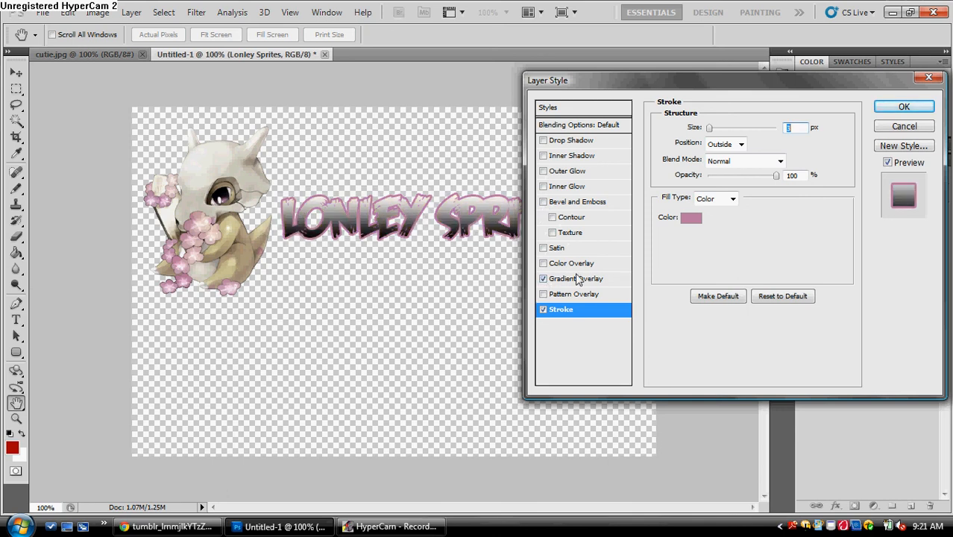
{"action": "left_click", "coordinate": [576, 280]}
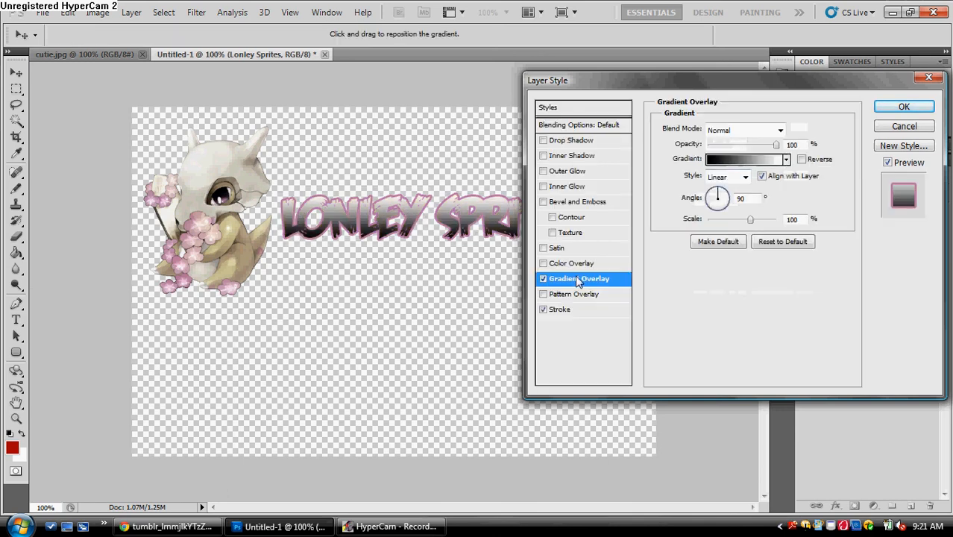
{"action": "left_click", "coordinate": [742, 164]}
{"action": "left_click_drag", "start_coordinate": [812, 100], "coordinate": [727, 43]}
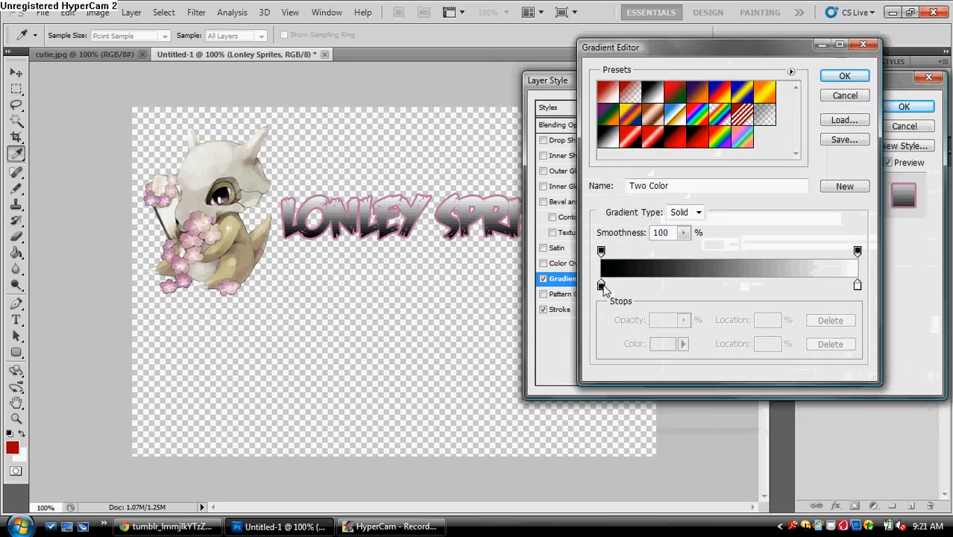
{"action": "double_click", "coordinate": [601, 286]}
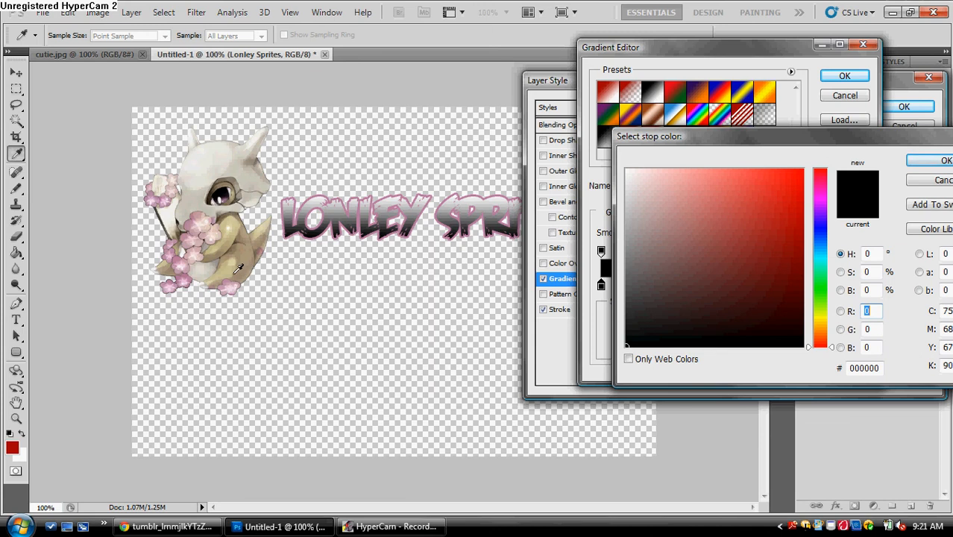
{"action": "left_click", "coordinate": [236, 271]}
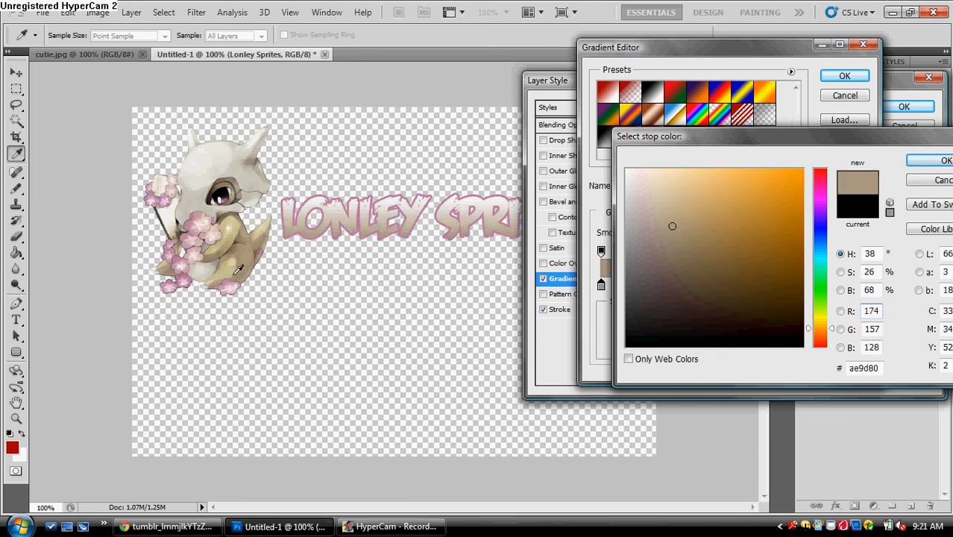
{"action": "left_click", "coordinate": [929, 162]}
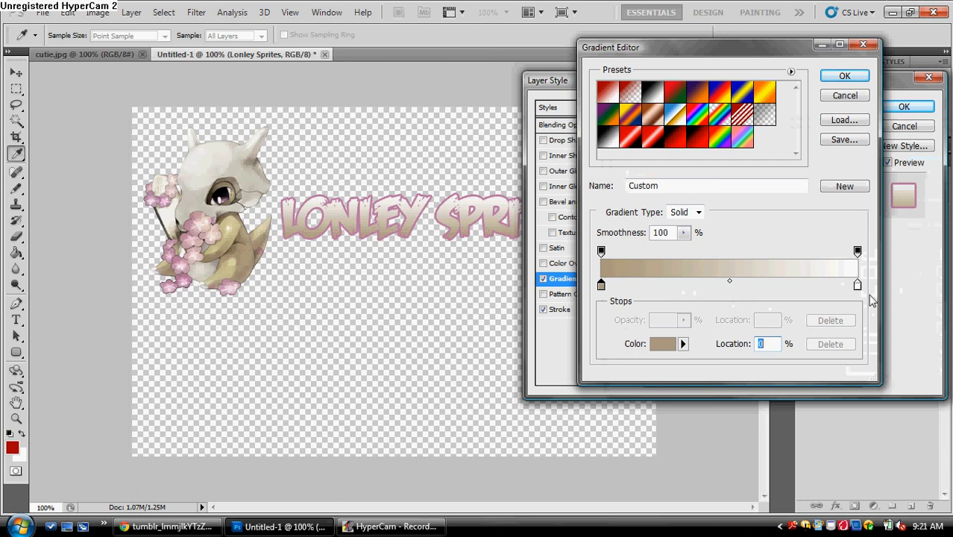
- Set the gradient's white end stop to light tan #dcd5ab sampled from the Cubone and apply the title's layer style
{"action": "double_click", "coordinate": [856, 286]}
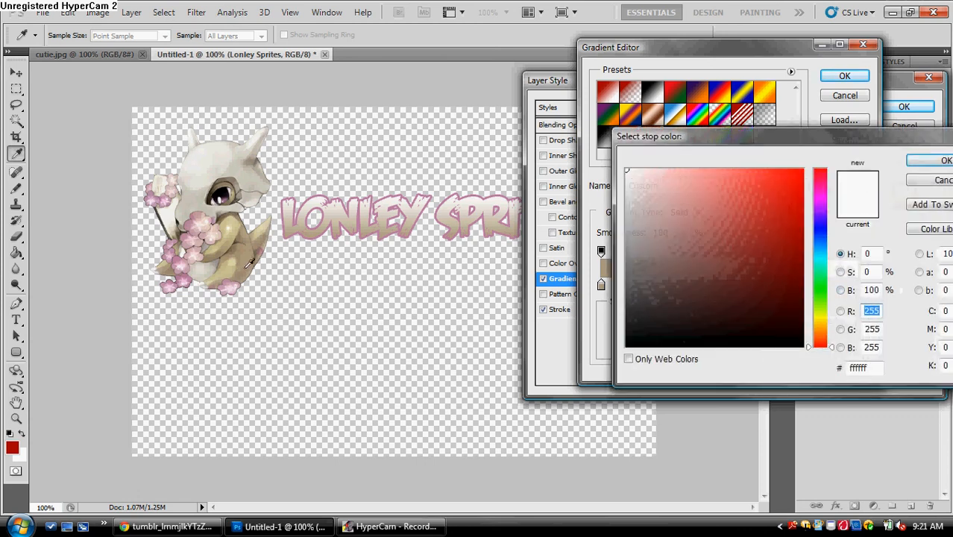
{"action": "left_click", "coordinate": [233, 262]}
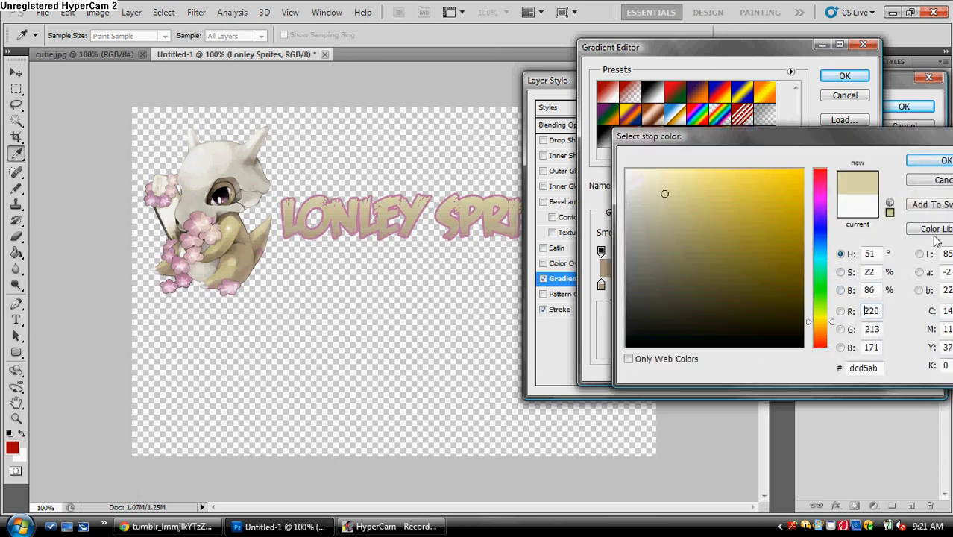
{"action": "left_click", "coordinate": [946, 162]}
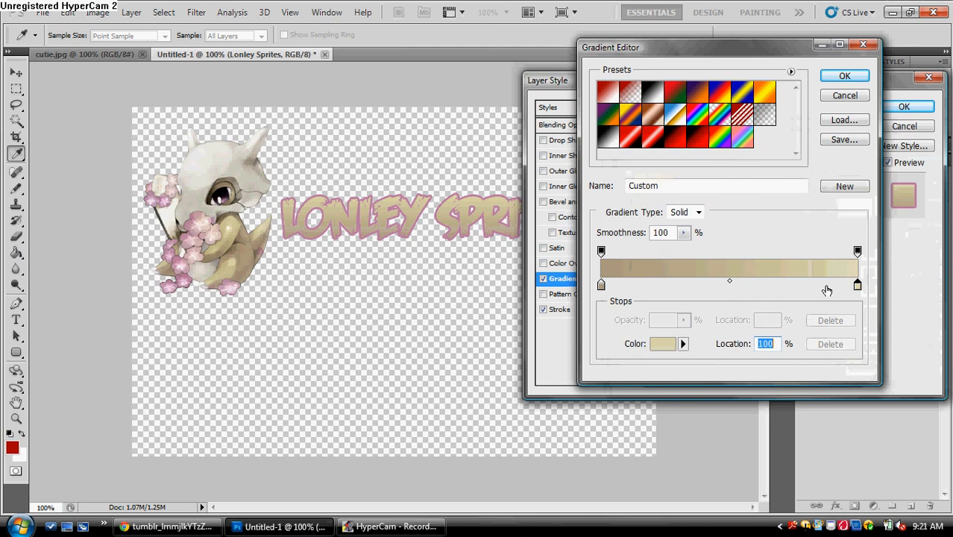
{"action": "left_click", "coordinate": [843, 78]}
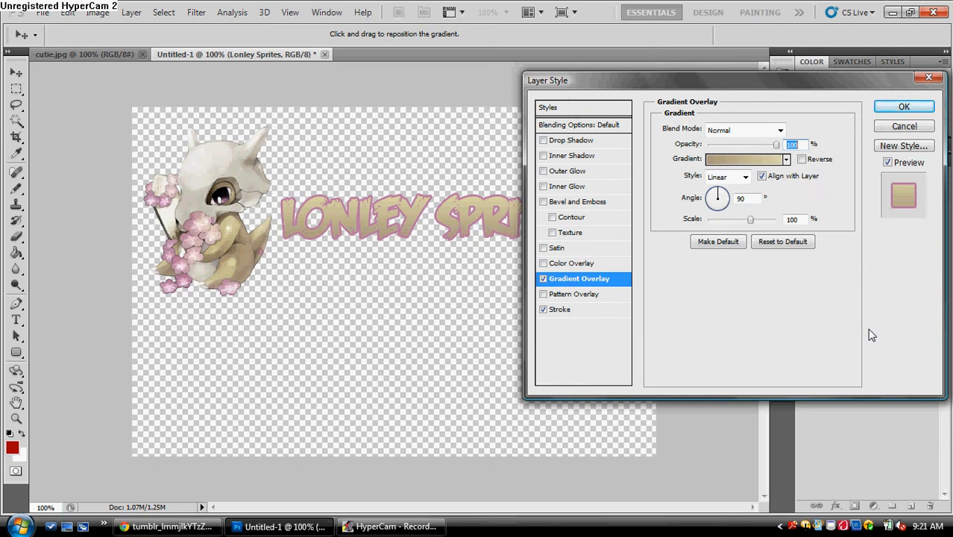
{"action": "left_click", "coordinate": [905, 108]}
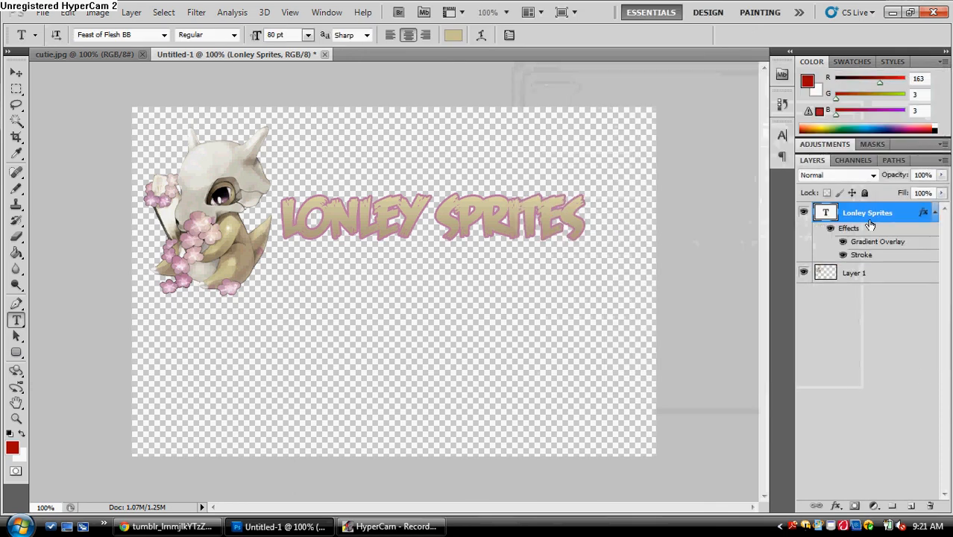
- Move the Cubone picture on Layer 1 slightly up and to the right
{"action": "left_click", "coordinate": [855, 276]}
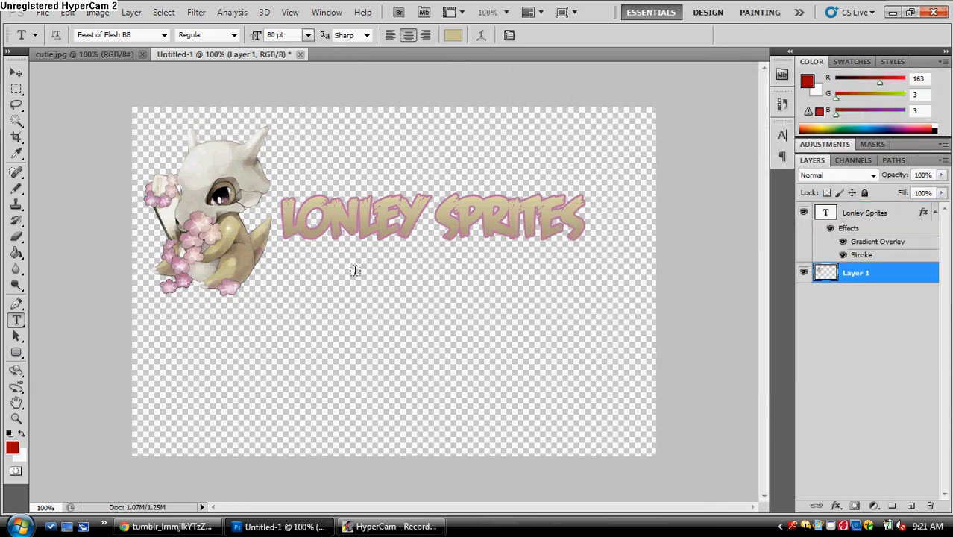
{"action": "left_click", "coordinate": [16, 72]}
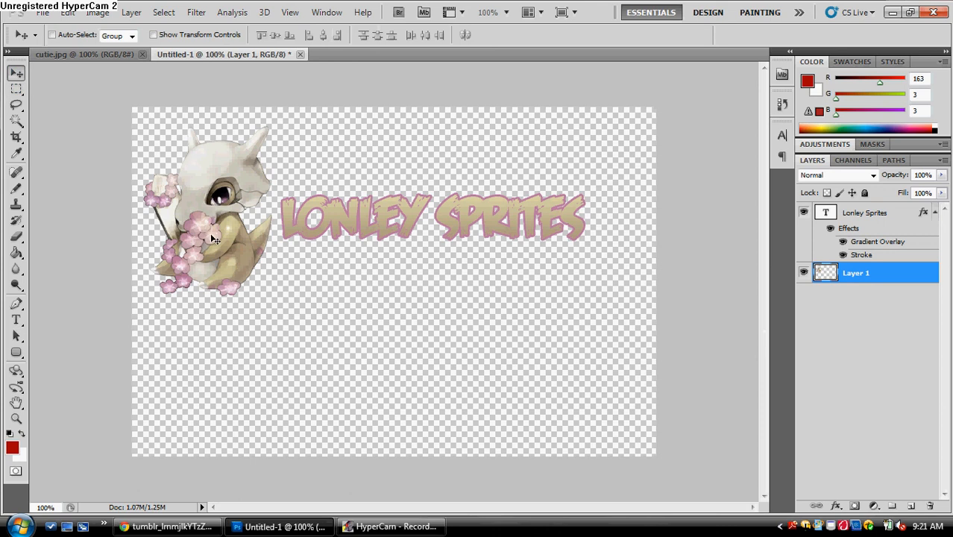
{"action": "left_click_drag", "start_coordinate": [212, 238], "coordinate": [213, 234]}
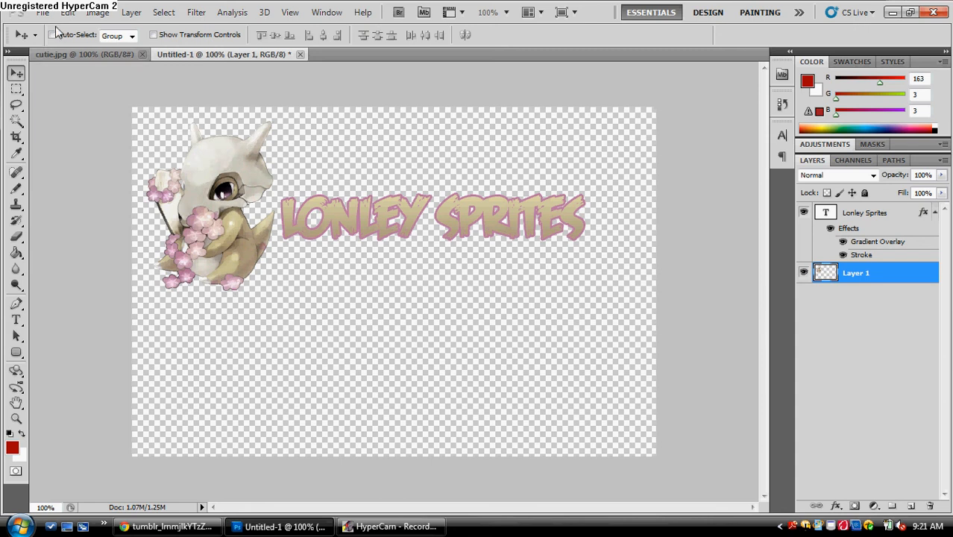
- Try a 3 px outside Stroke layer style around the Cubone picture on Layer 1
{"action": "left_click", "coordinate": [131, 13]}
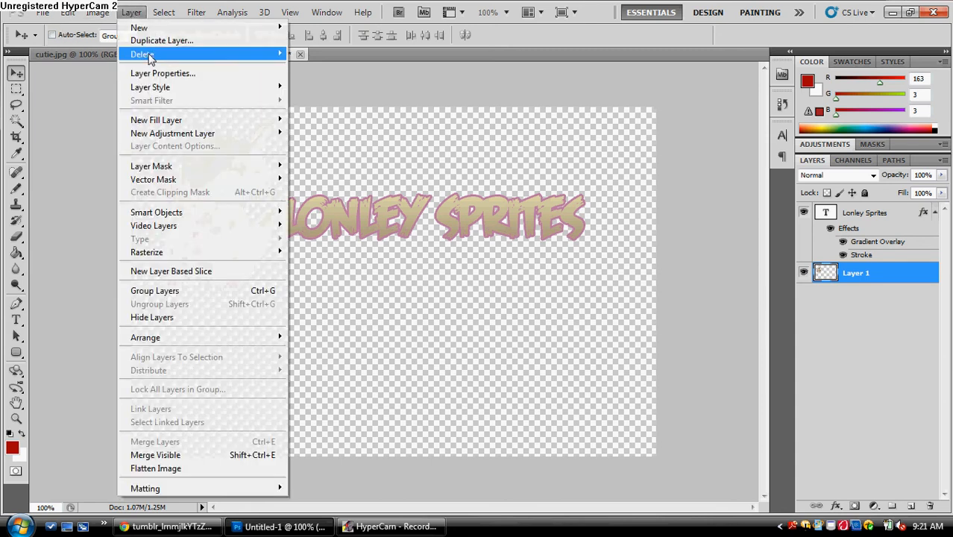
{"action": "mouse_move", "coordinate": [268, 87]}
{"action": "left_click", "coordinate": [312, 226]}
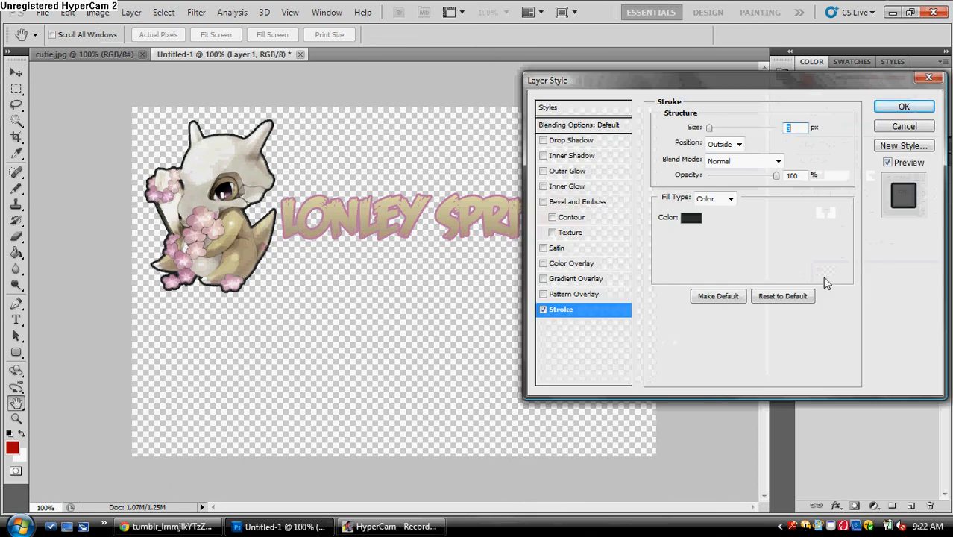
{"action": "left_click", "coordinate": [903, 126]}
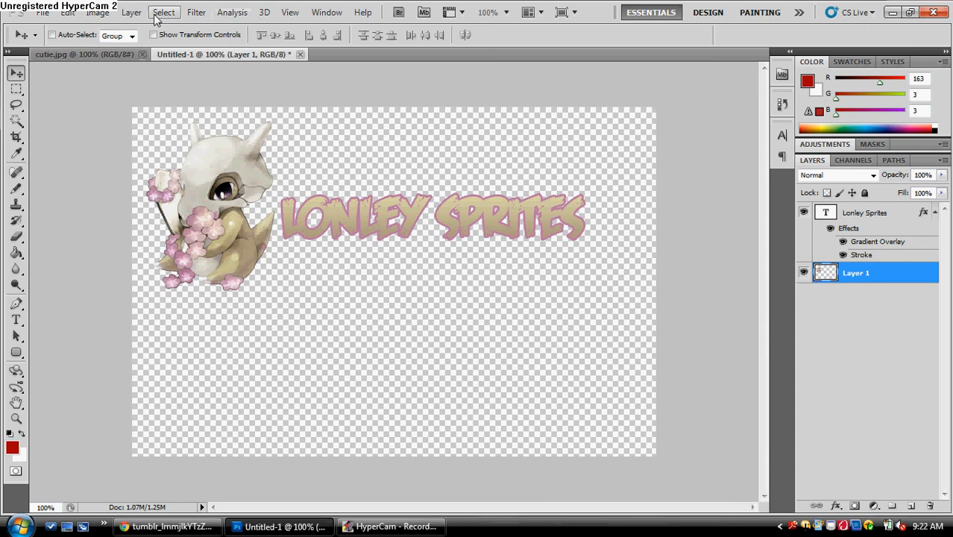
- Trim the canvas based on transparent pixels, cutting away the top, bottom, left and right sides
{"action": "left_click", "coordinate": [96, 12]}
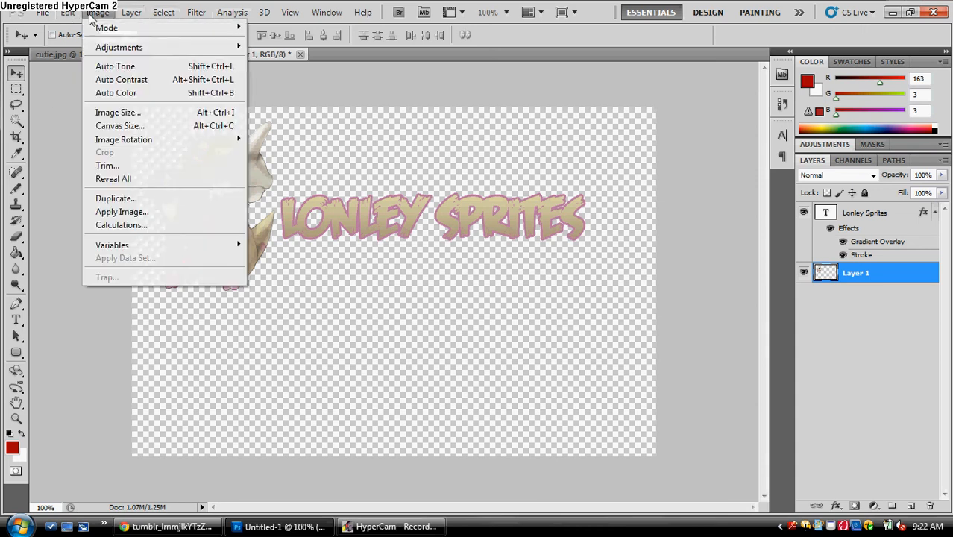
{"action": "left_click", "coordinate": [131, 167]}
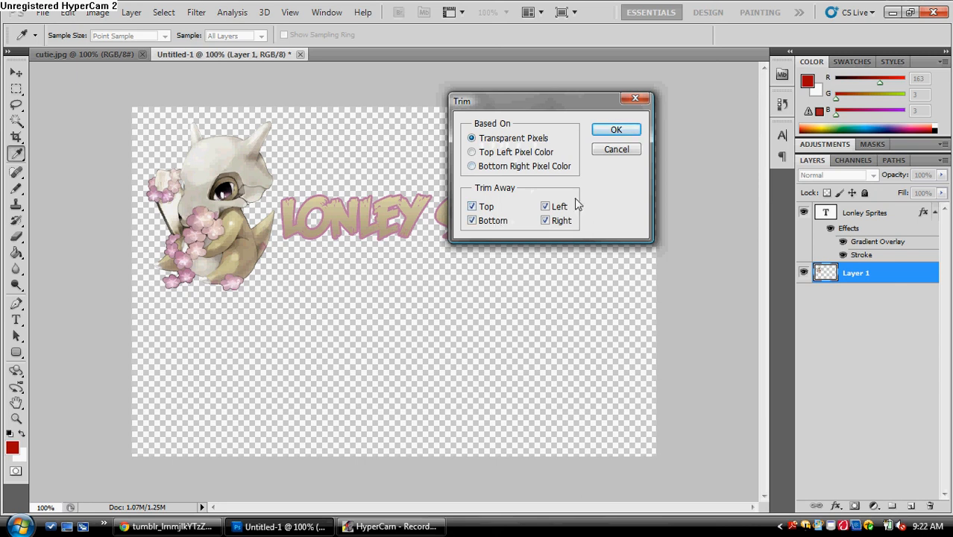
{"action": "left_click", "coordinate": [616, 131]}
{"action": "key", "text": "v"}
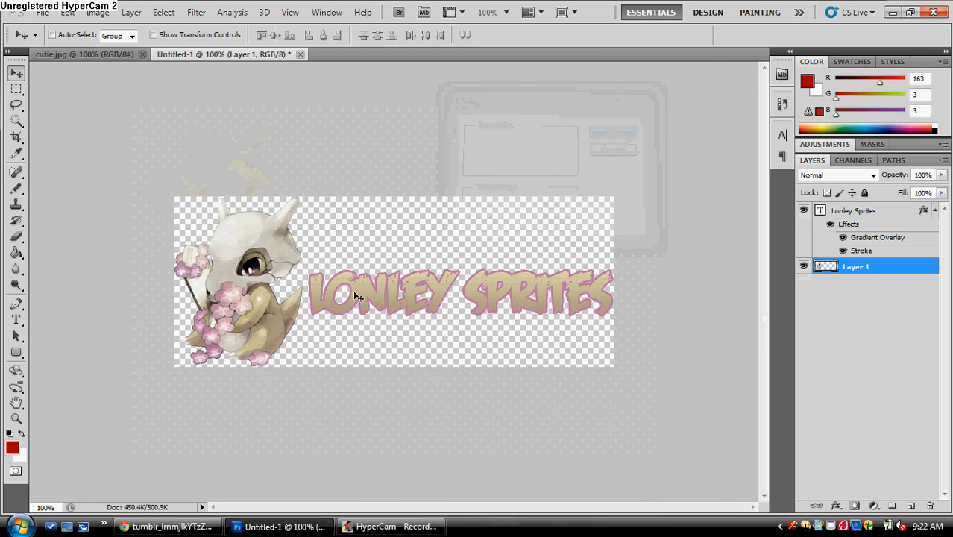
- Save the banner as a PNG copy named lonley.png in the Pictures folder and accept the PNG options
{"action": "left_click", "coordinate": [42, 13]}
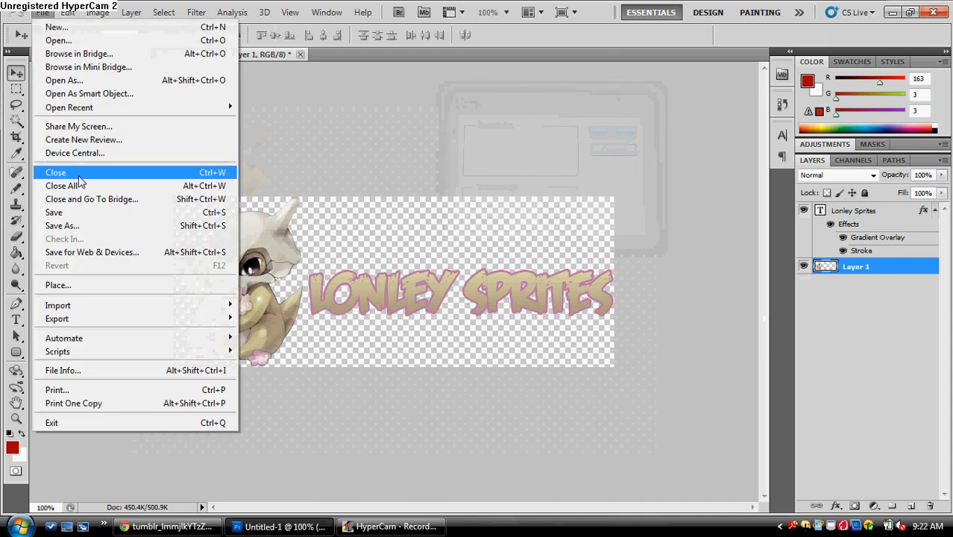
{"action": "left_click", "coordinate": [63, 225]}
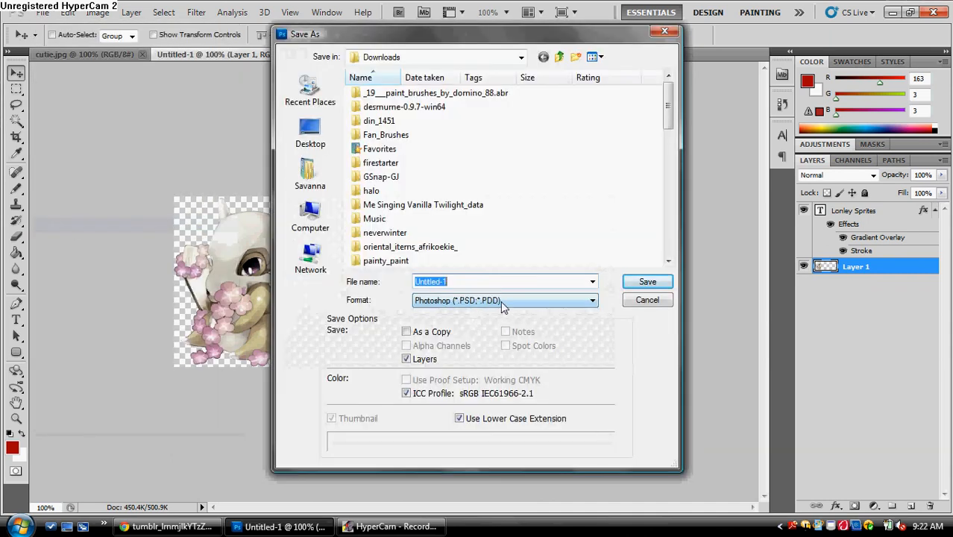
{"action": "type", "text": "lonley"}
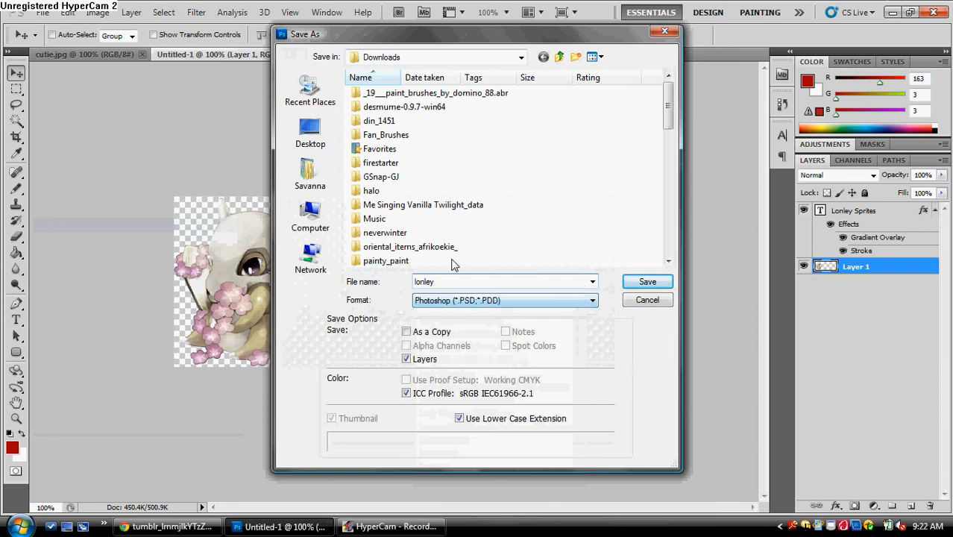
{"action": "left_click", "coordinate": [470, 301]}
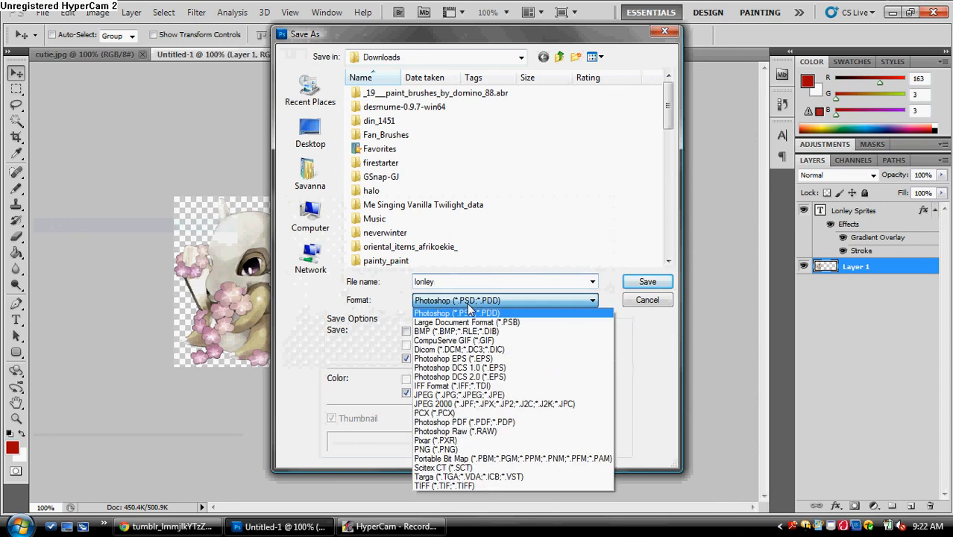
{"action": "left_click", "coordinate": [468, 450]}
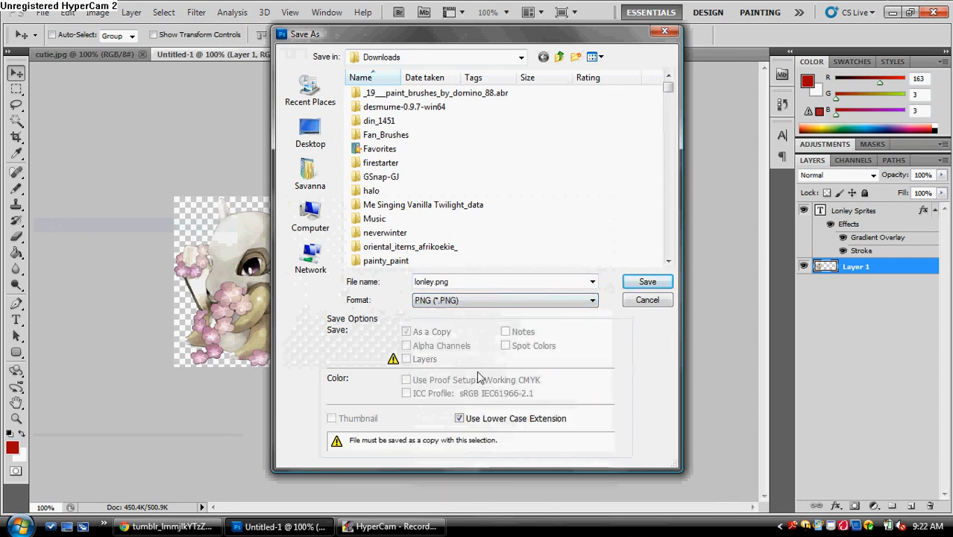
{"action": "left_click", "coordinate": [521, 59]}
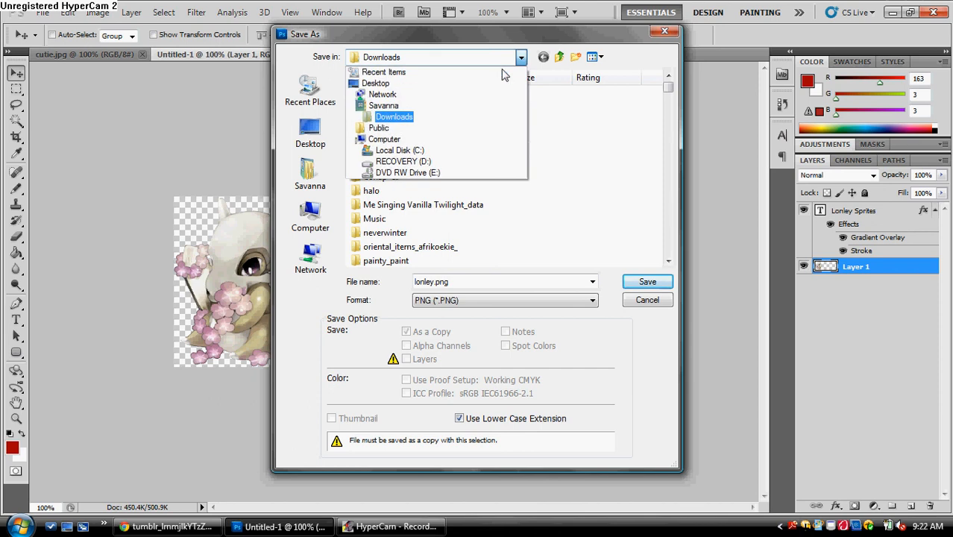
{"action": "left_click", "coordinate": [404, 112]}
{"action": "double_click", "coordinate": [417, 180]}
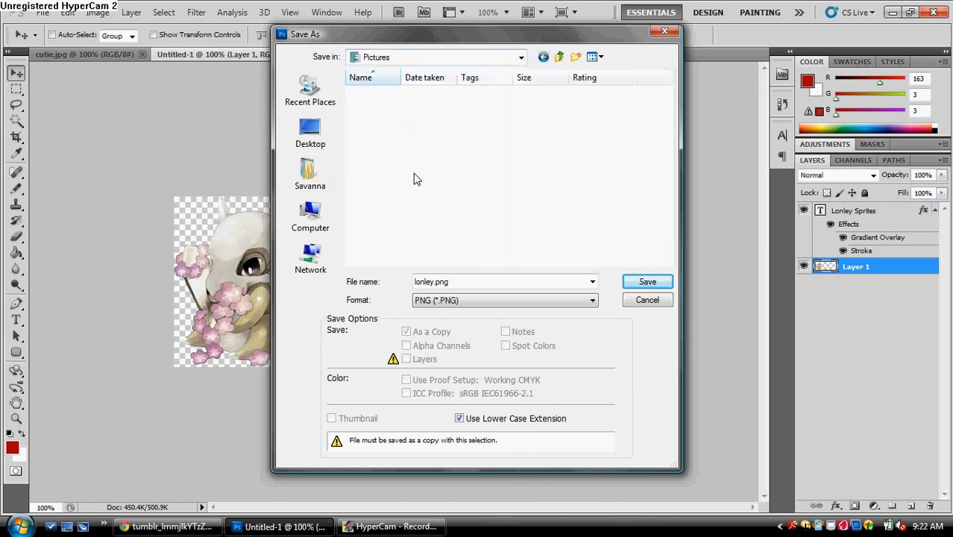
{"action": "left_click", "coordinate": [638, 283]}
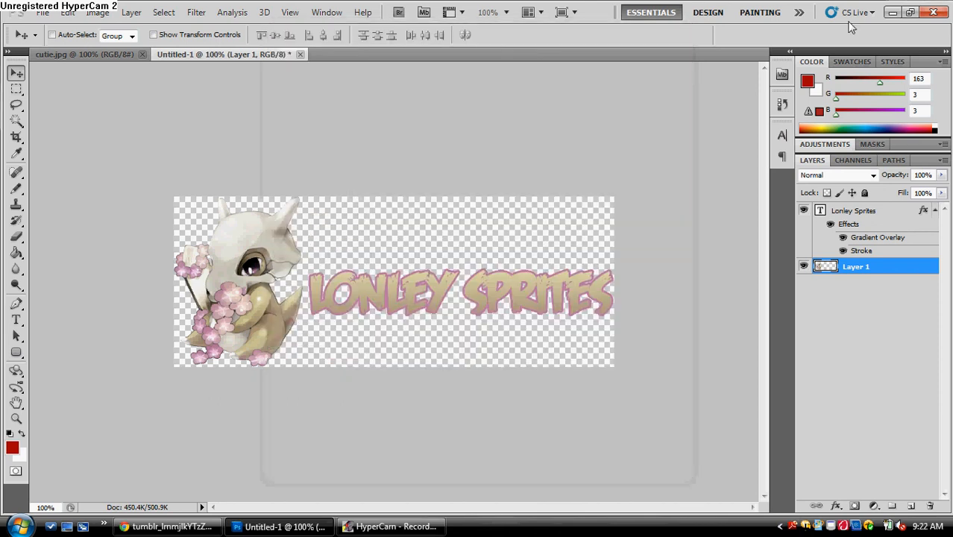
{"action": "left_click", "coordinate": [516, 177]}
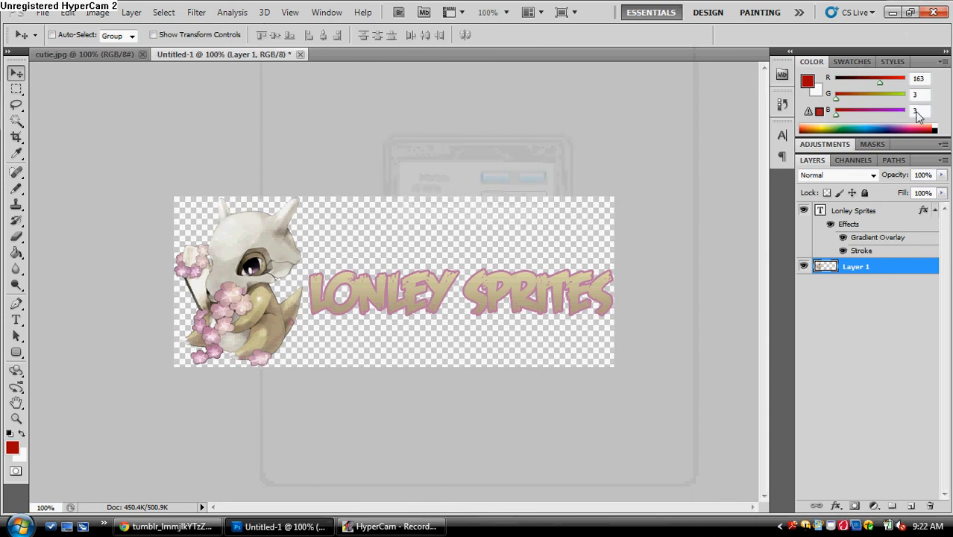
- Switch to the Chrome browser and open the upload page in the Photobucket tab
{"action": "left_click", "coordinate": [893, 13]}
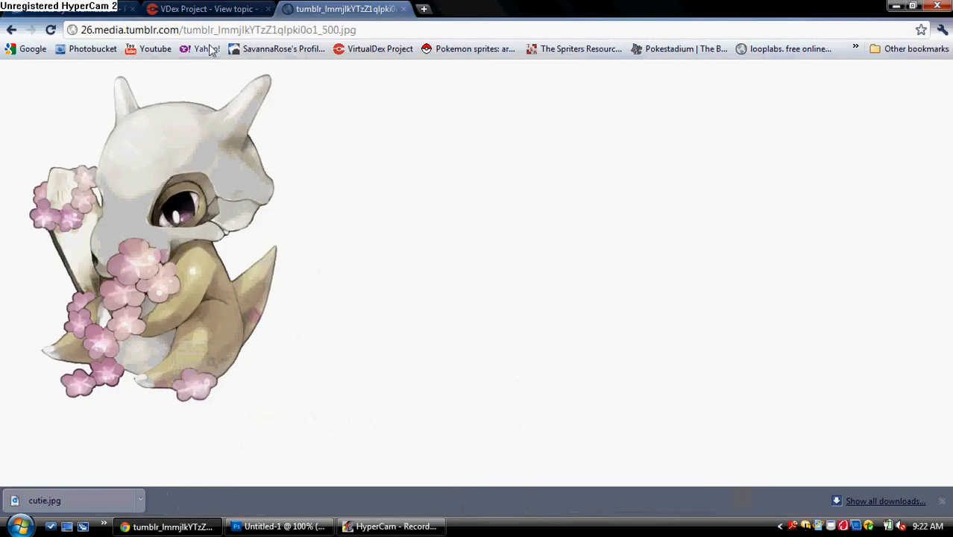
{"action": "left_click", "coordinate": [59, 9]}
{"action": "left_click", "coordinate": [400, 158]}
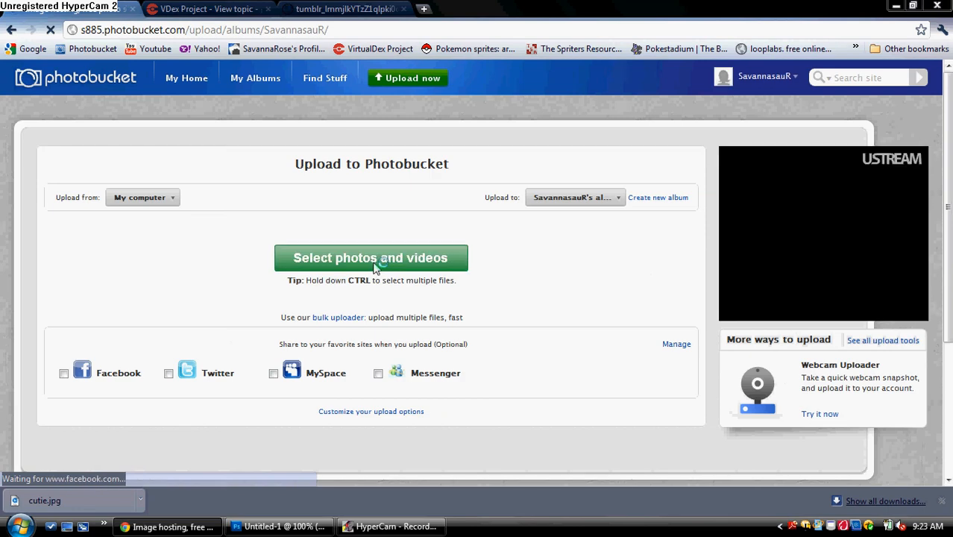
- Select lonley.png from the Pictures folder and upload it to Photobucket
{"action": "left_click", "coordinate": [375, 267]}
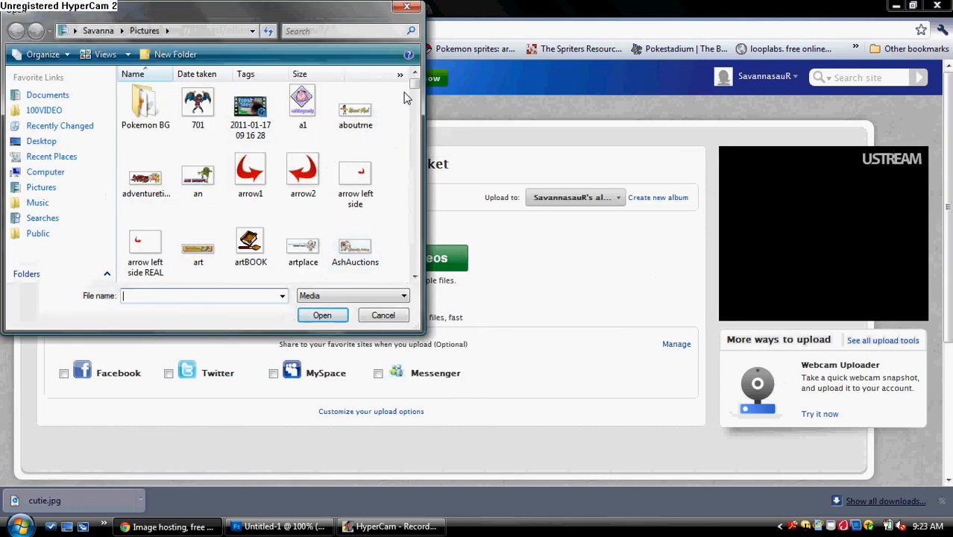
{"action": "scroll", "coordinate": [414, 87], "scroll_direction": "down", "scroll_amount": 1}
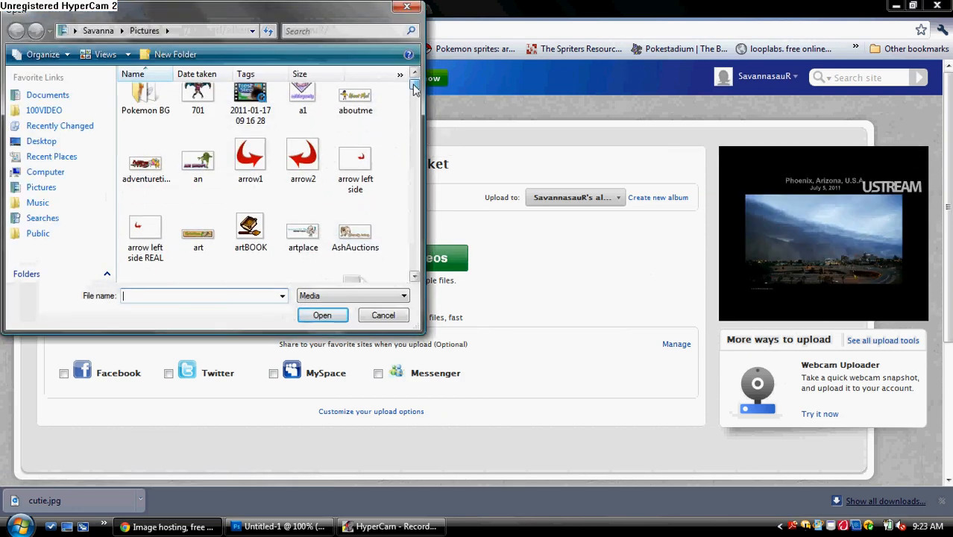
{"action": "left_click", "coordinate": [202, 295]}
{"action": "type", "text": "lon"}
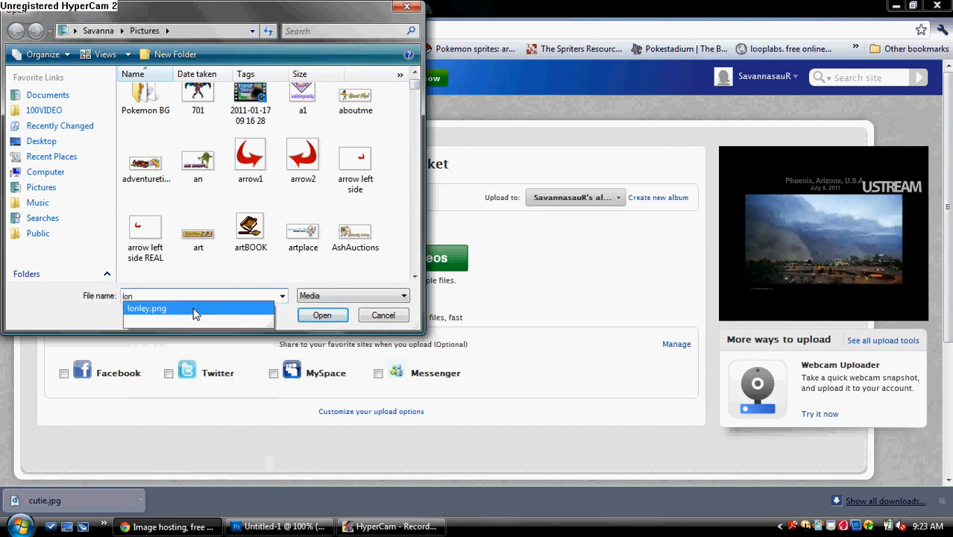
{"action": "left_click", "coordinate": [198, 311]}
{"action": "left_click", "coordinate": [315, 319]}
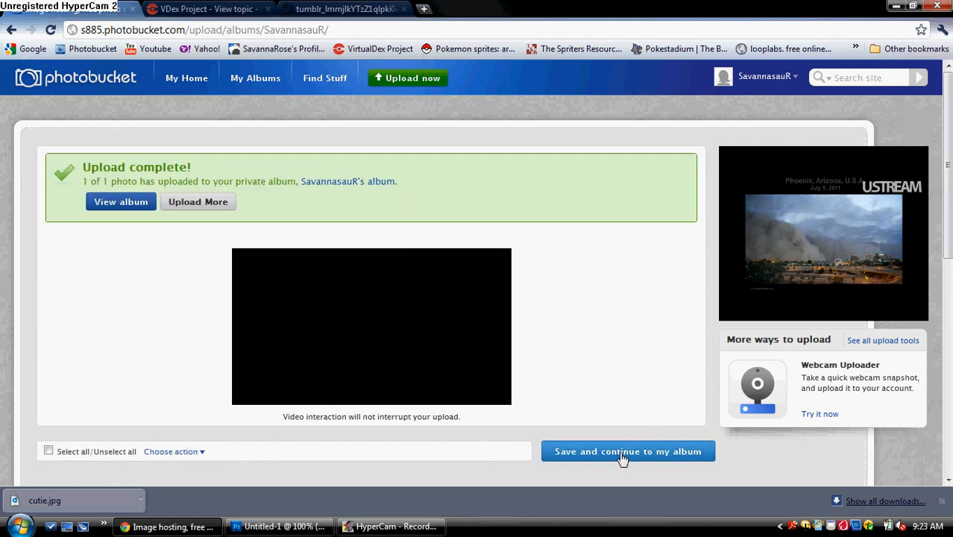
- Save the upload and continue to the Photobucket album to view the banner, and switch back to Photoshop
{"action": "left_click", "coordinate": [622, 451]}
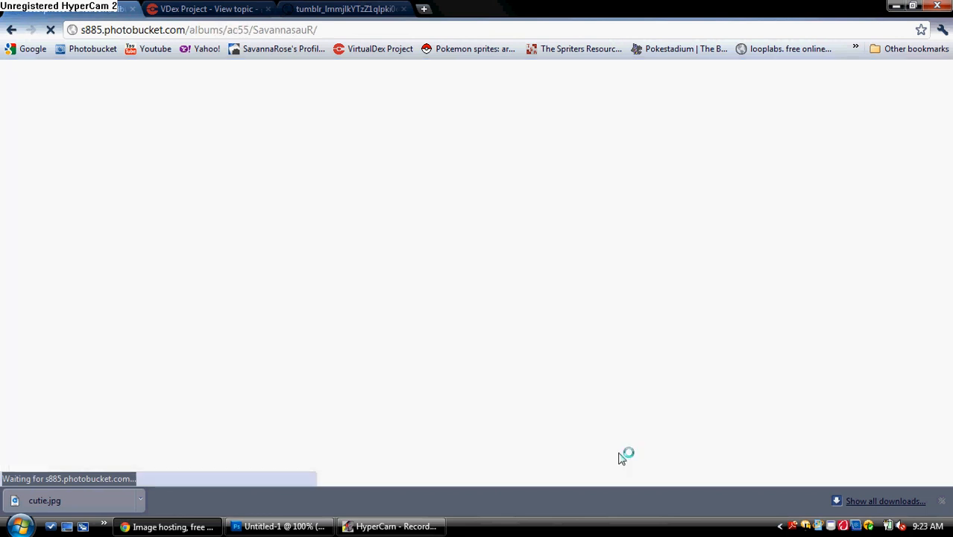
{"action": "scroll", "coordinate": [95, 201], "scroll_direction": "down", "scroll_amount": 2}
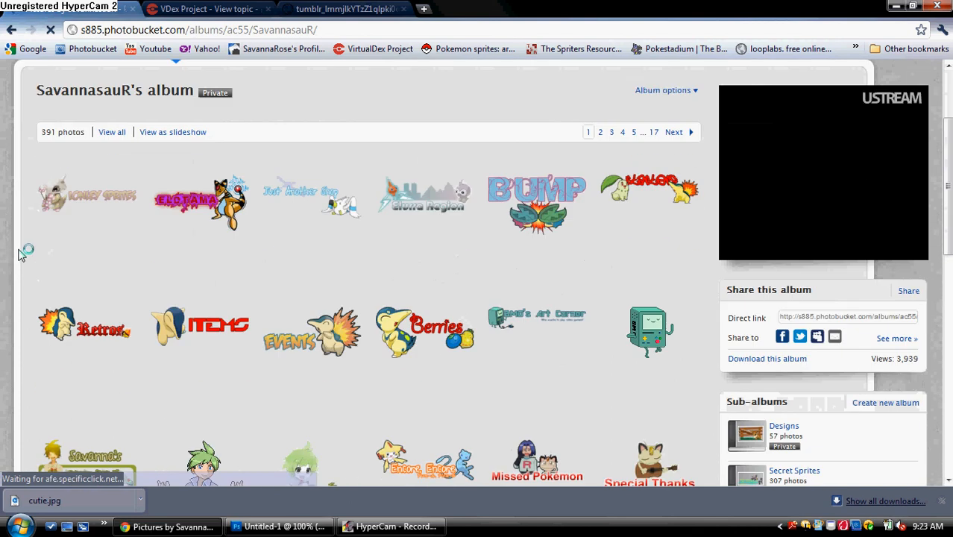
{"action": "mouse_move", "coordinate": [95, 202]}
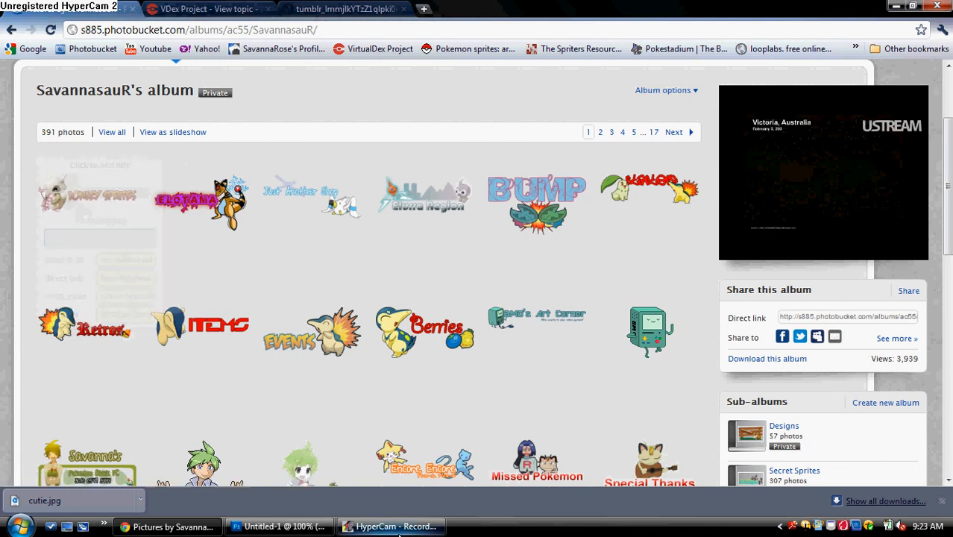
{"action": "left_click", "coordinate": [279, 526]}
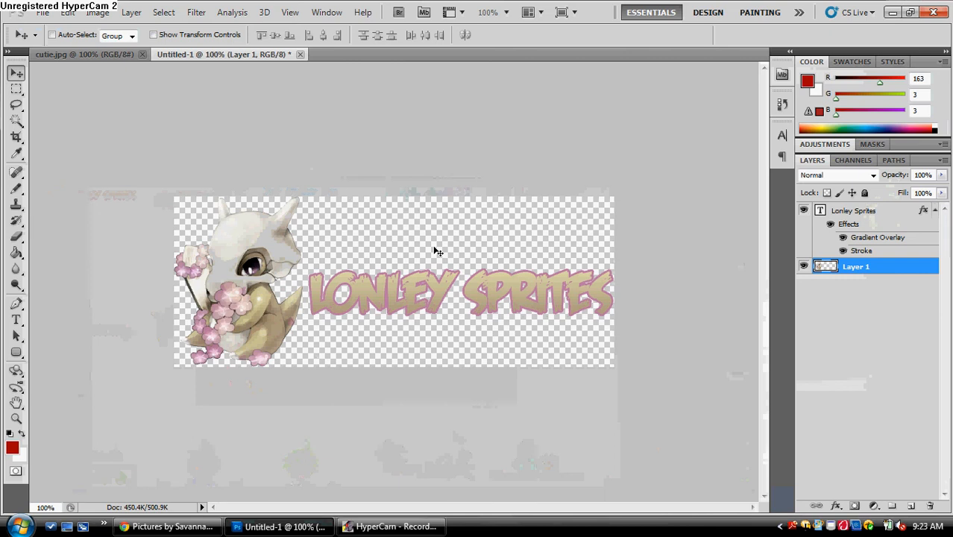